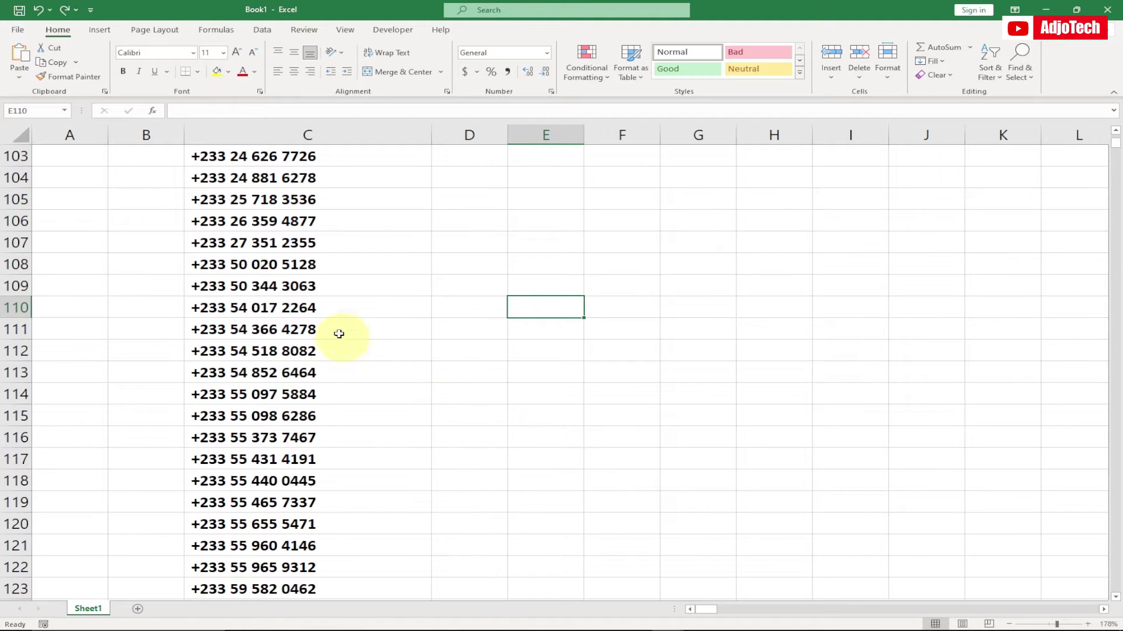
- Switch to Chrome showing the MT Zion YPG group chat in WhatsApp Web
scroll(323, 293, down, 3)
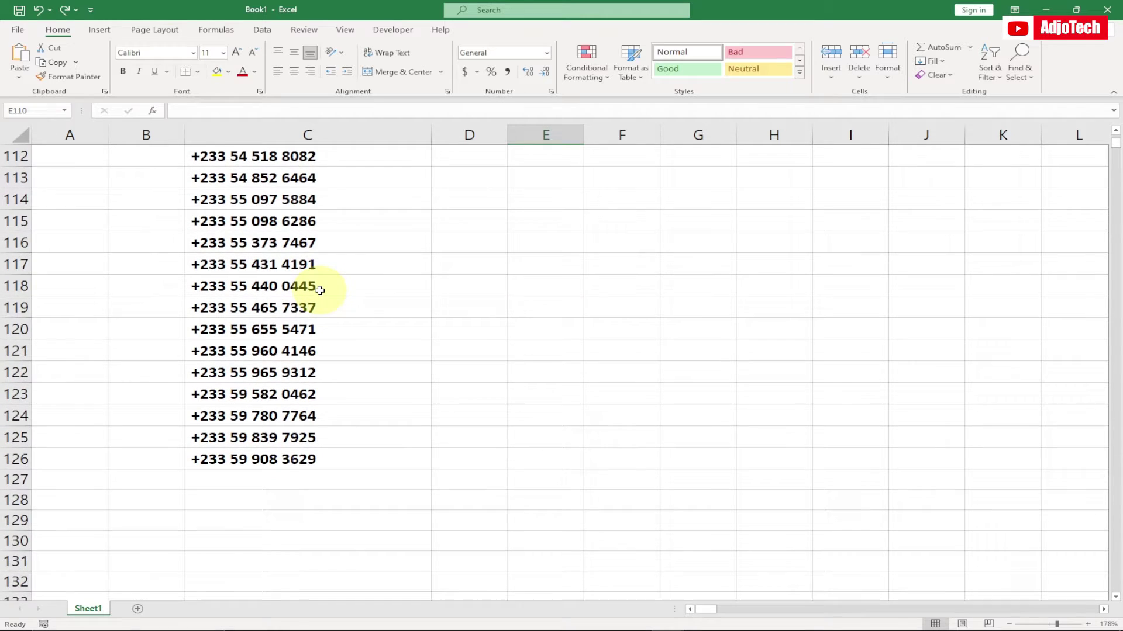
scroll(320, 291, up, 3)
scroll(320, 291, up, 1)
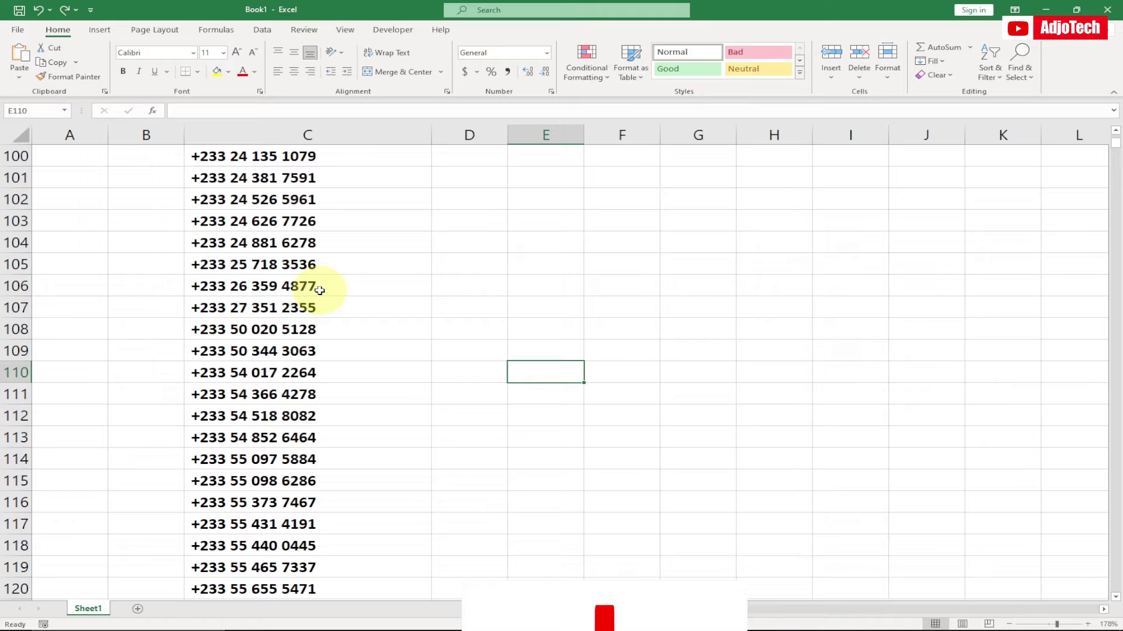
scroll(320, 291, up, 4)
scroll(319, 298, up, 10)
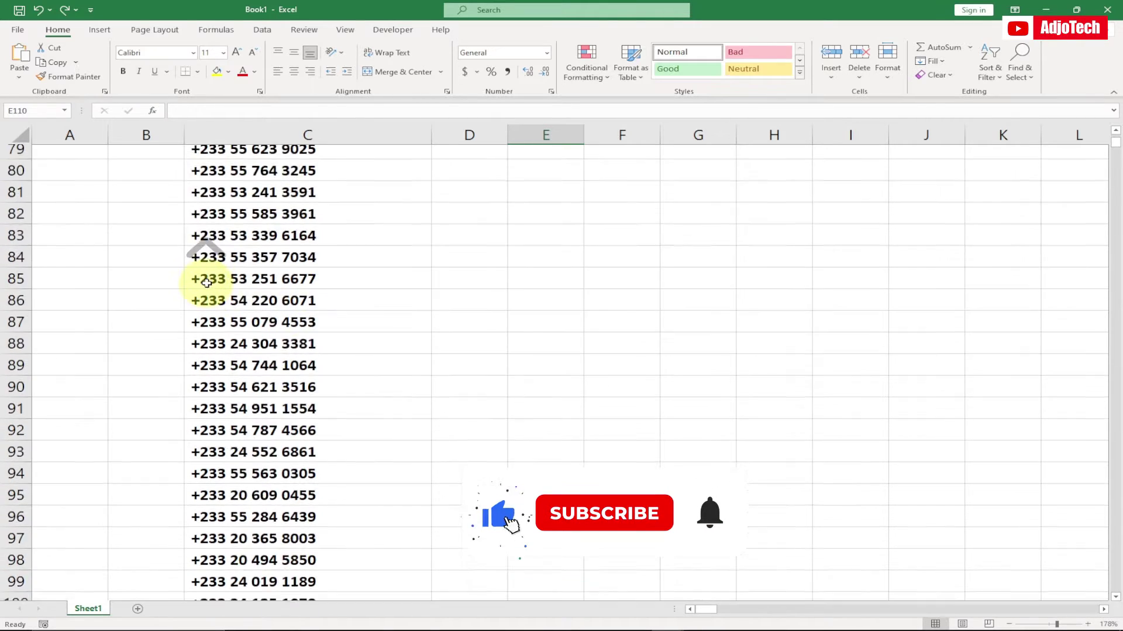
scroll(228, 283, up, 10)
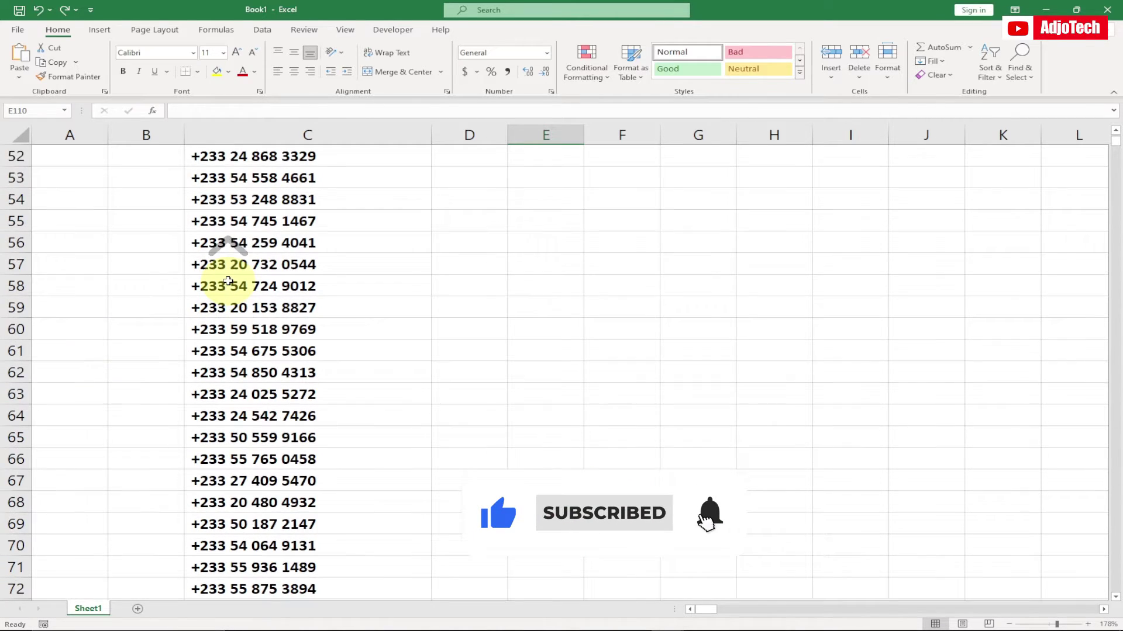
scroll(229, 275, up, 1)
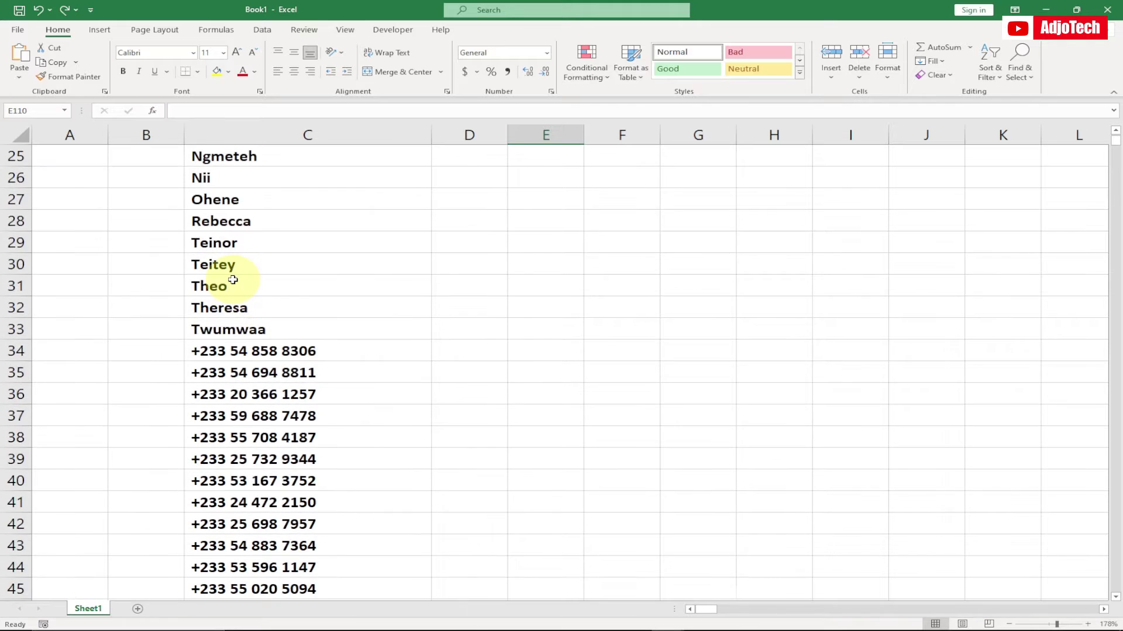
scroll(229, 272, down, 13)
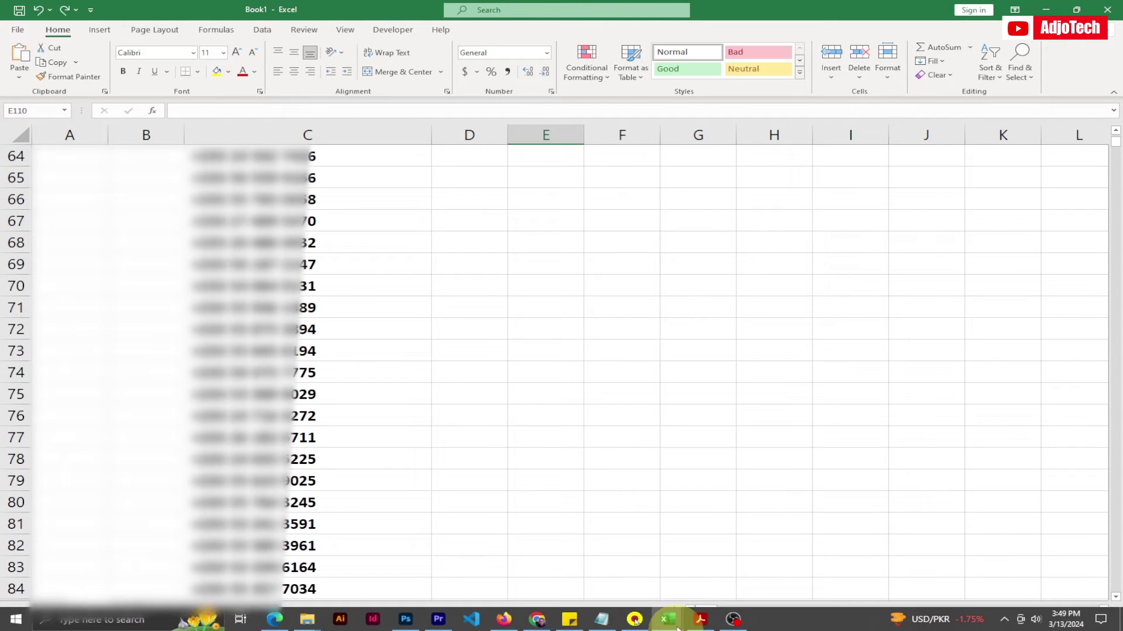
click(536, 619)
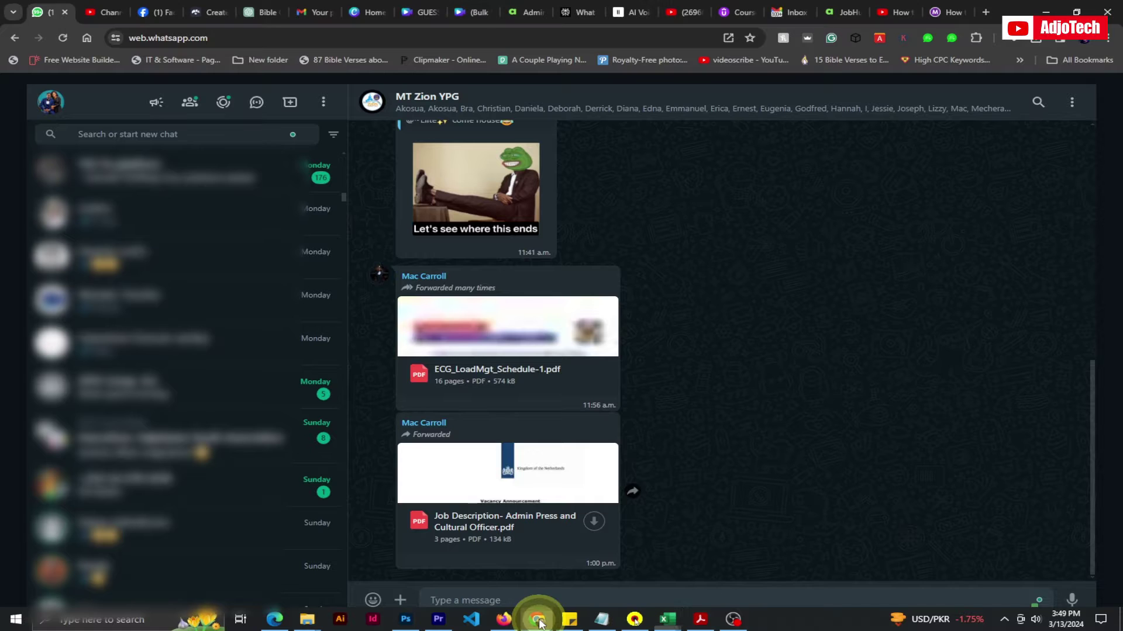
- Inspect the member list in Chrome DevTools and copy its span element
right_click(592, 111)
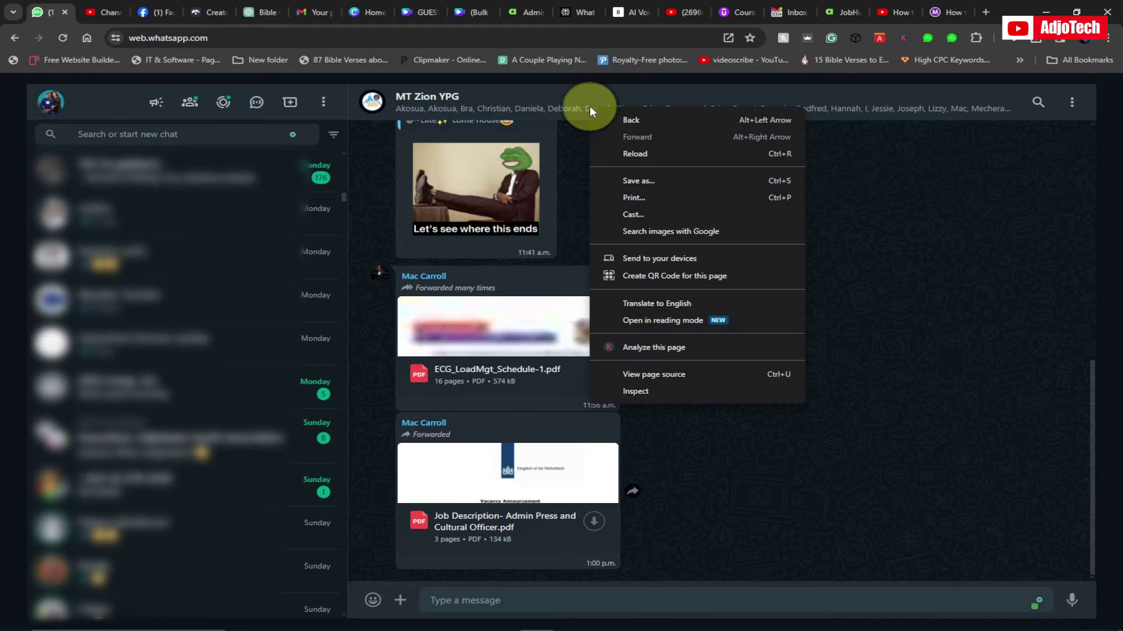
click(641, 391)
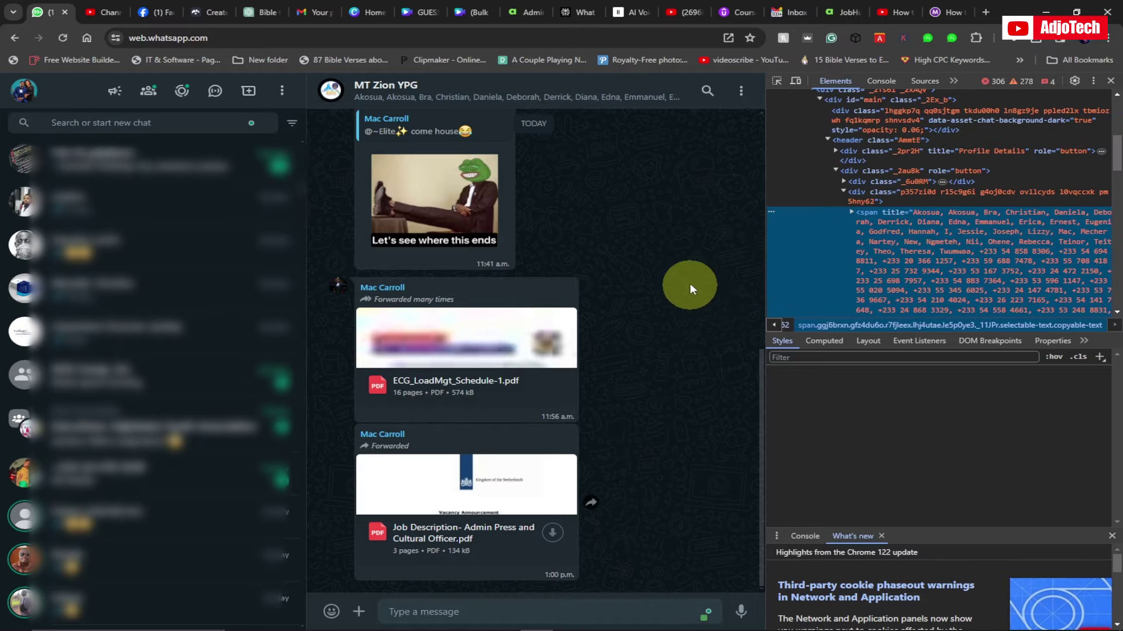
scroll(990, 255, down, 4)
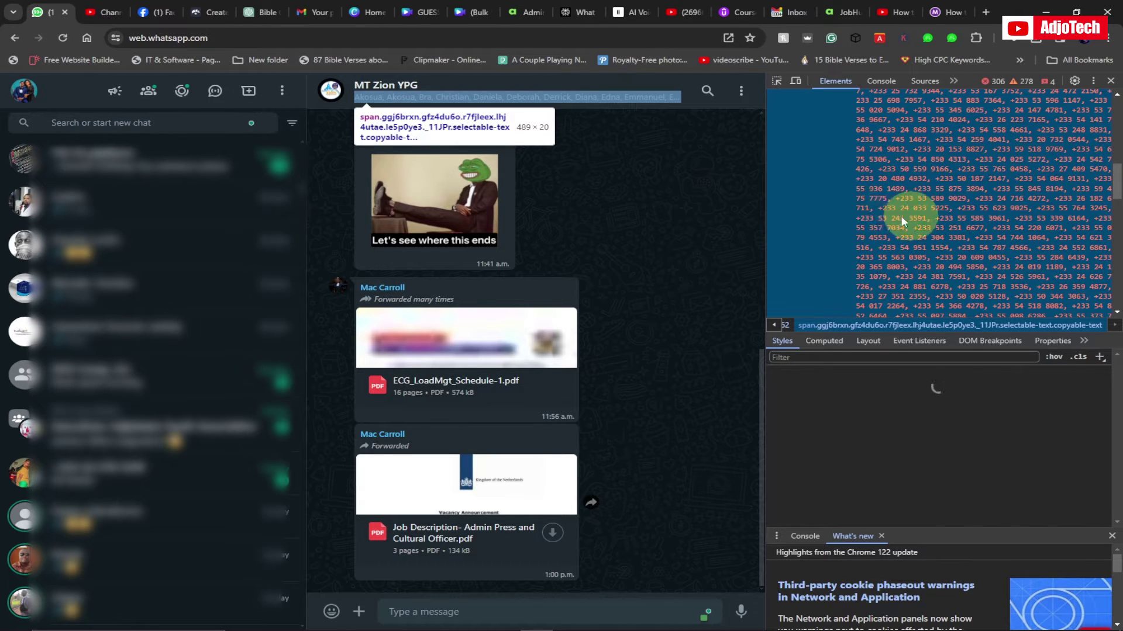
right_click(918, 189)
mouse_move(990, 316)
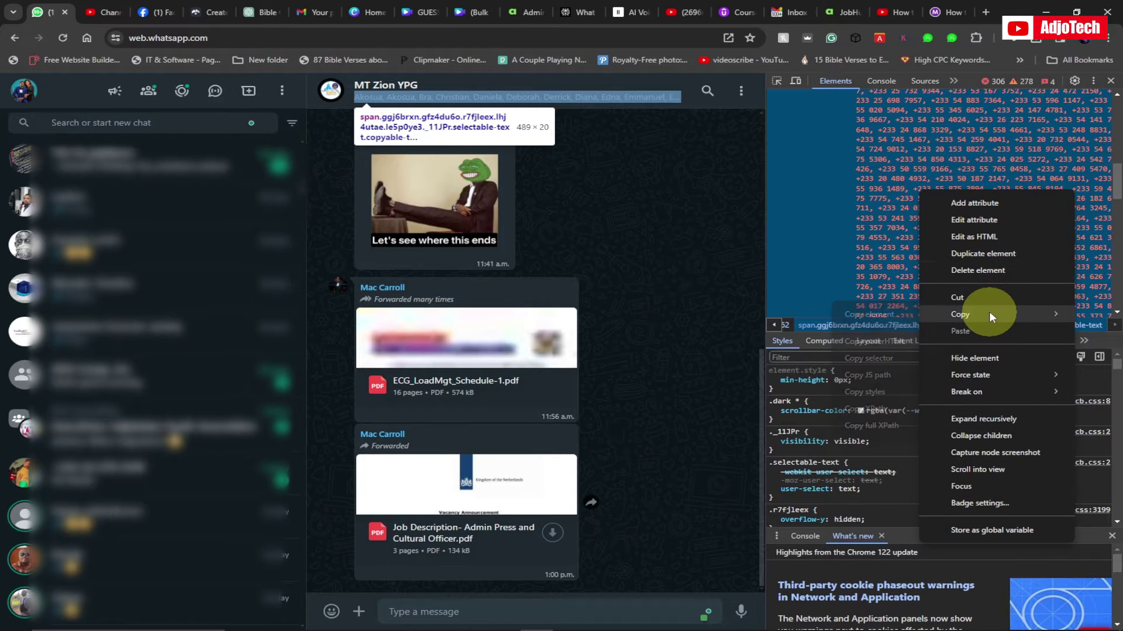
click(867, 315)
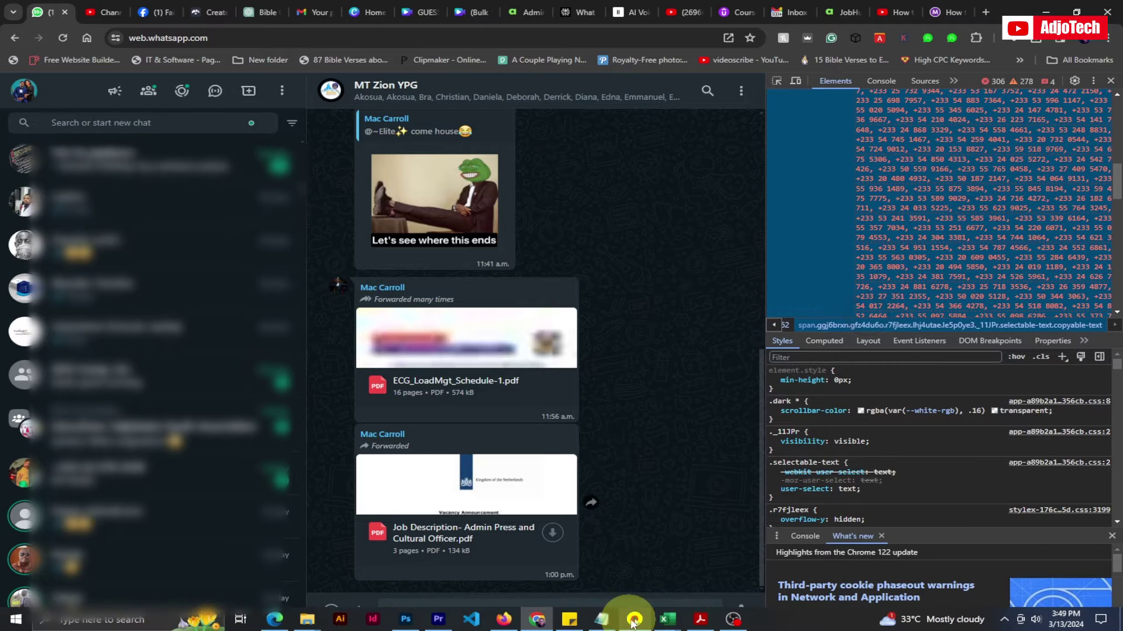
- Paste the copied member-list markup into cell A1 of the blank Book4 workbook
mouse_move(666, 618)
click(694, 596)
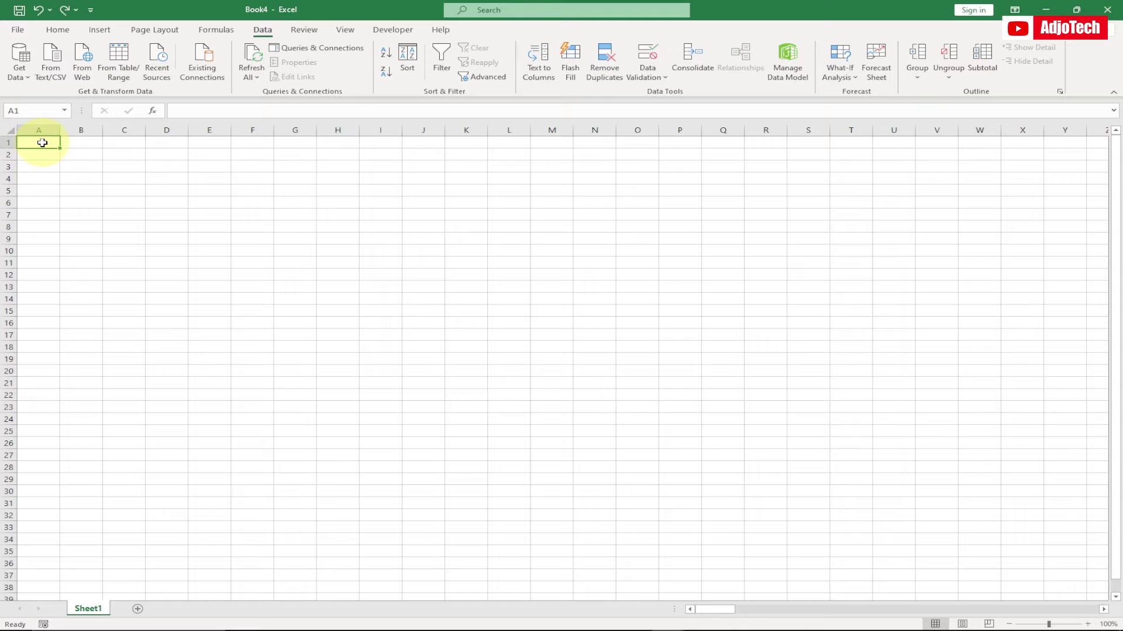
key(ctrl+v)
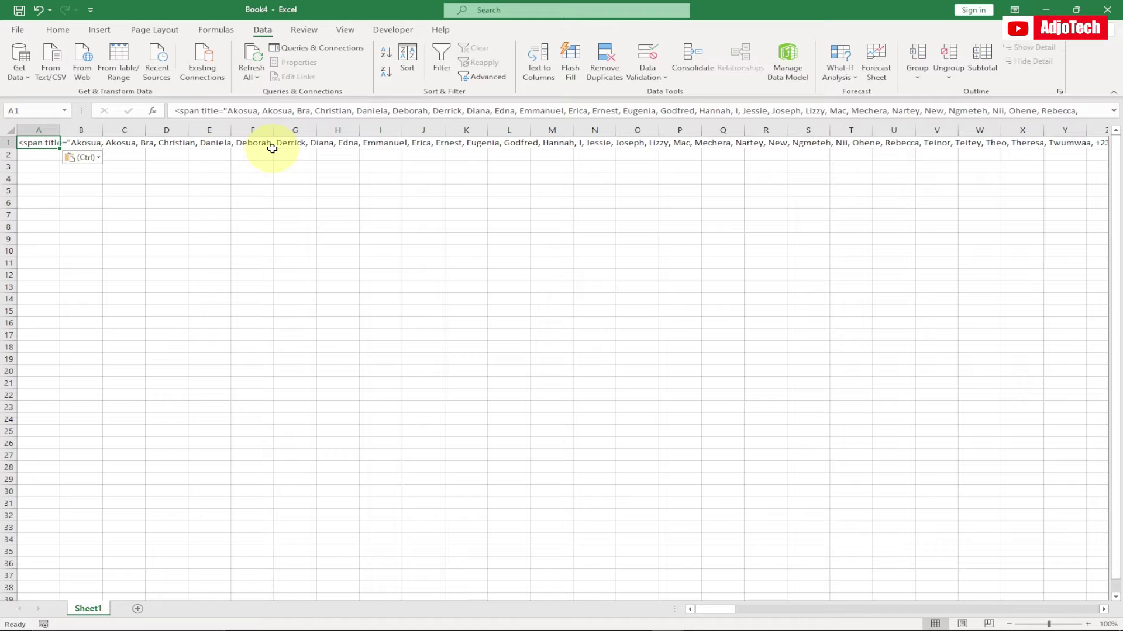
drag(725, 609, 653, 596)
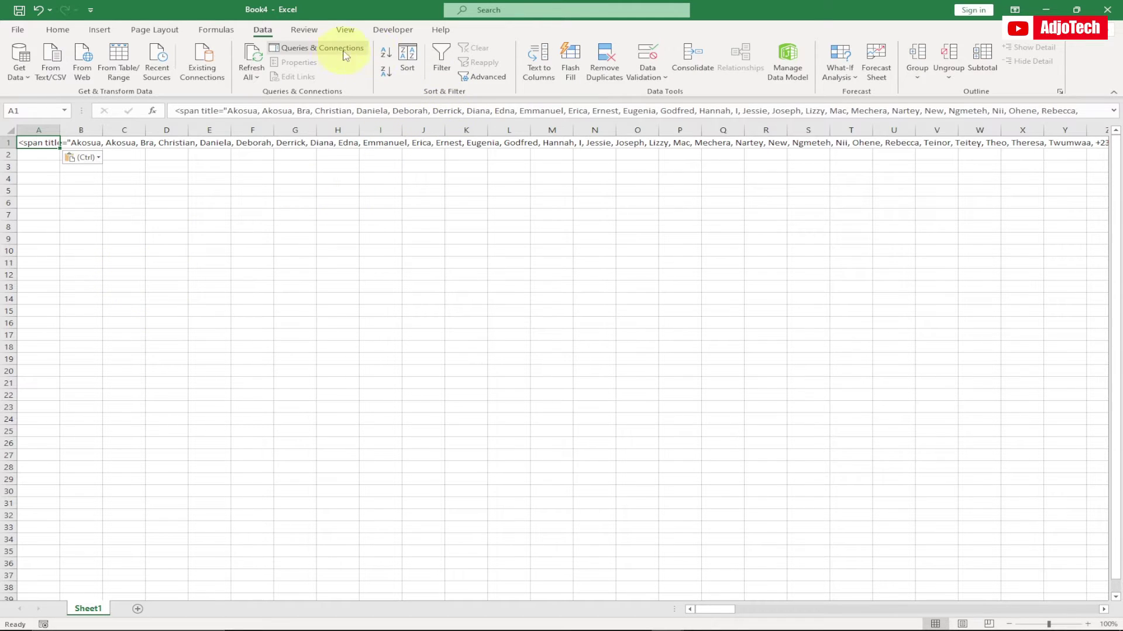
- Split cell A1's text into columns with Text to Columns, delimited by commas
click(536, 72)
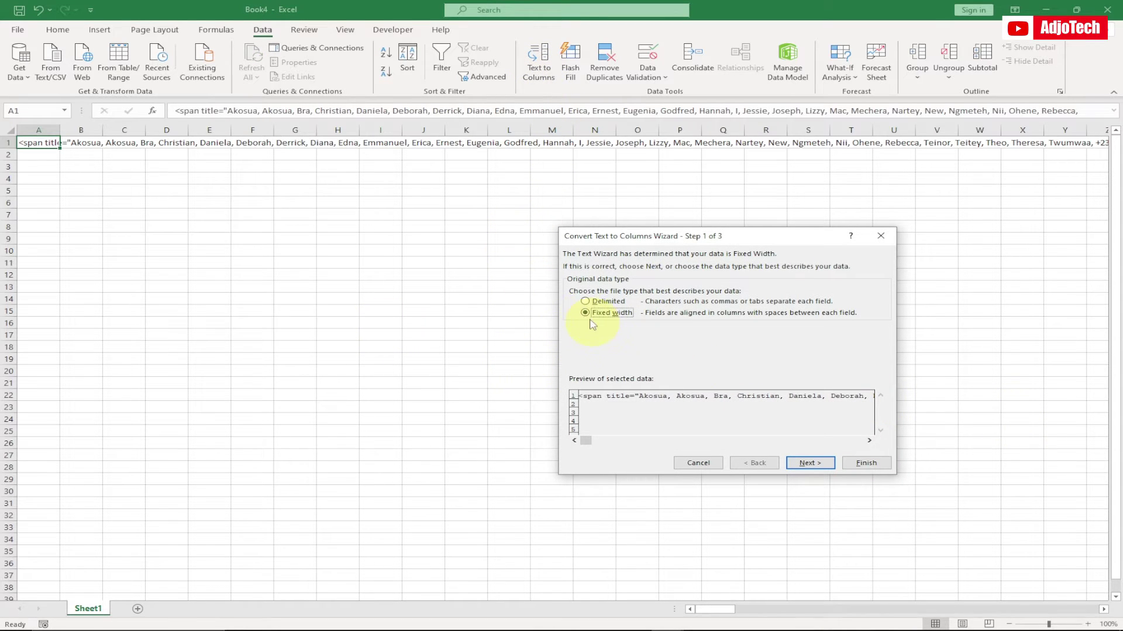
click(586, 301)
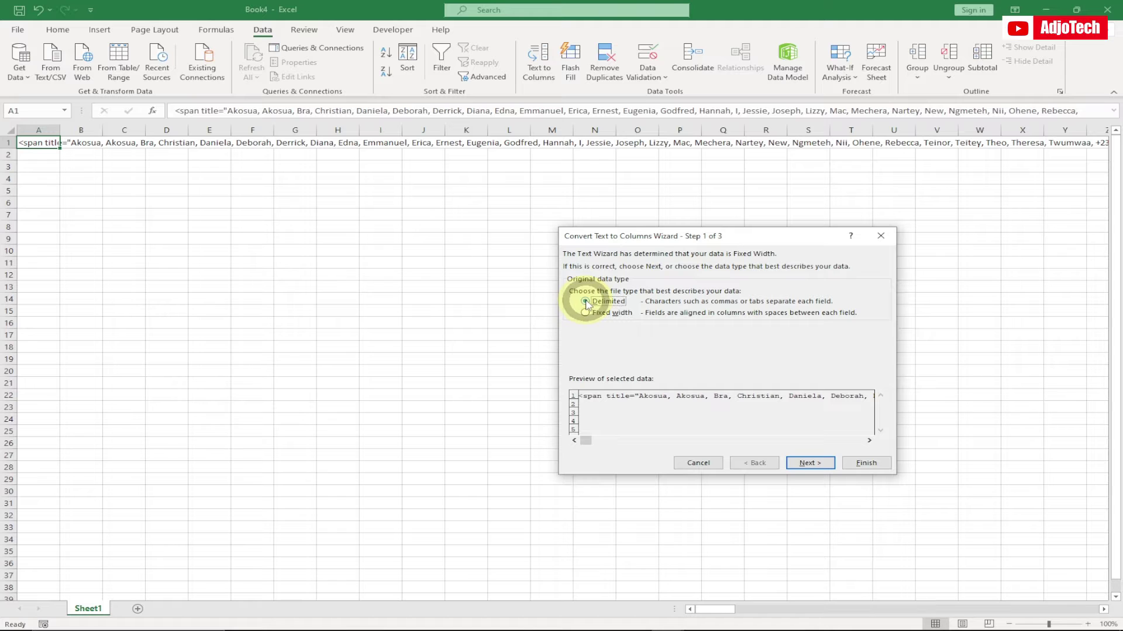
click(810, 463)
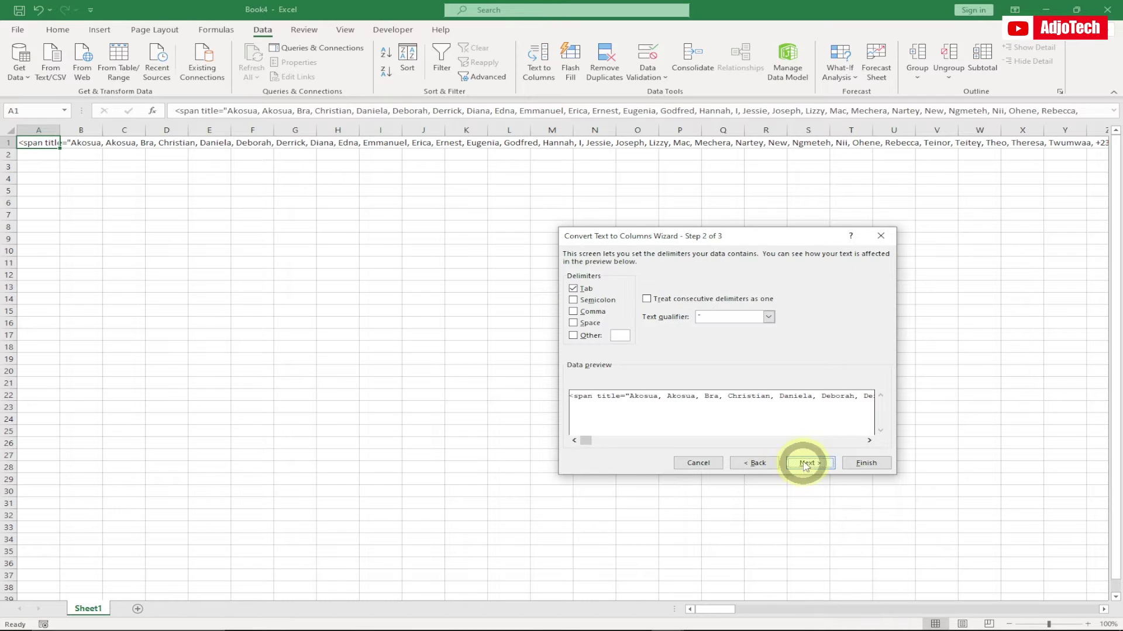
click(574, 312)
click(863, 463)
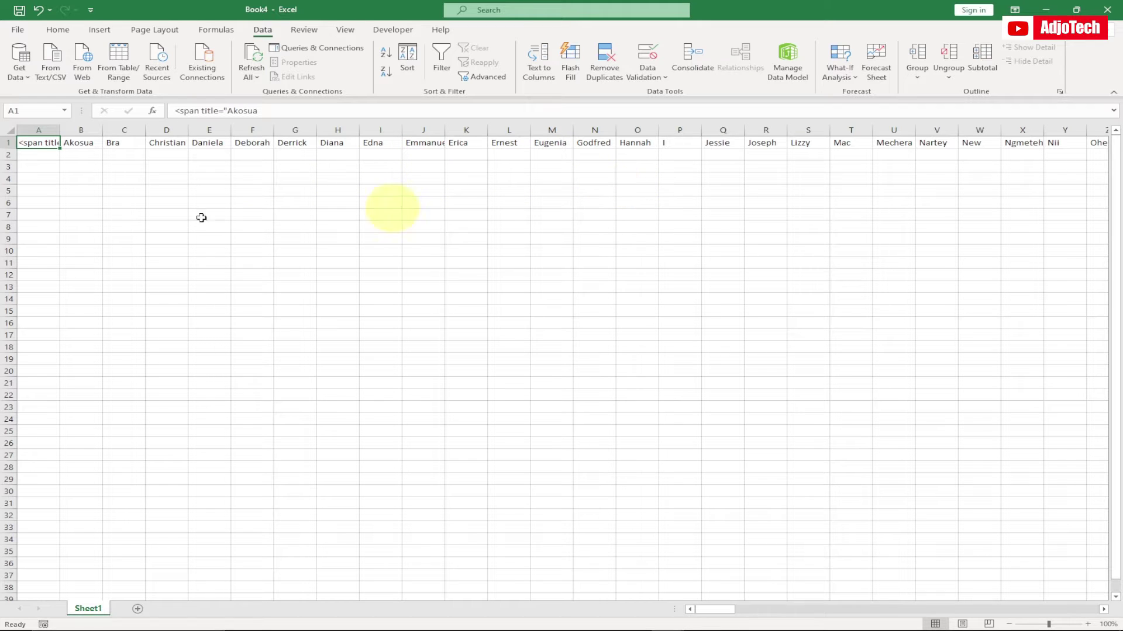
- Copy row 1 and paste it transposed down column A starting at cell A3
click(5, 142)
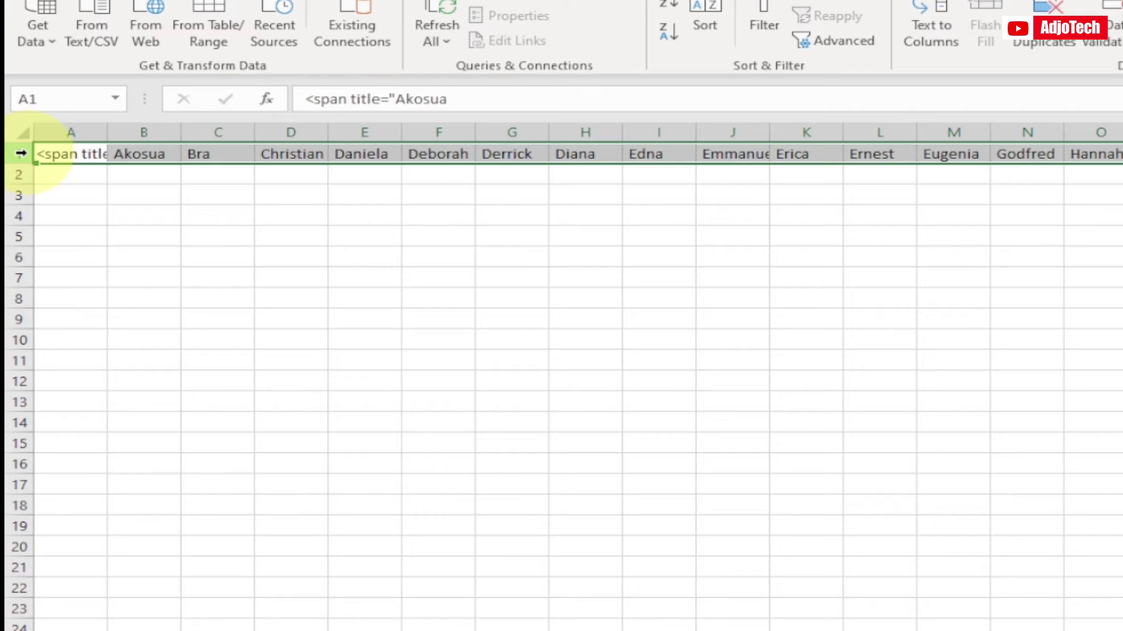
right_click(21, 154)
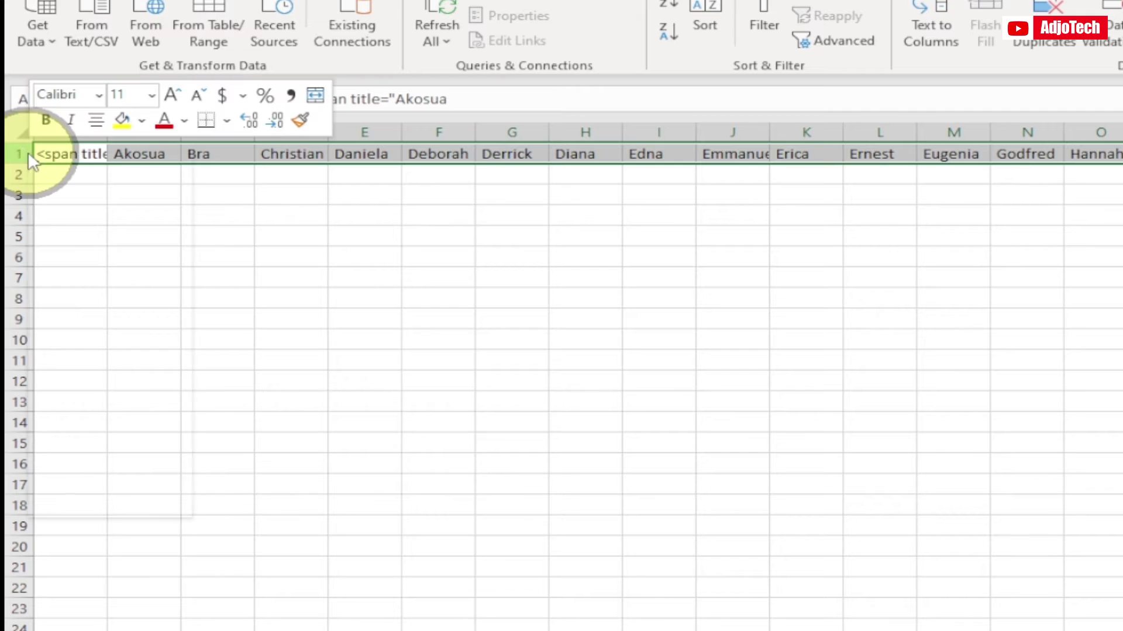
click(86, 197)
click(70, 195)
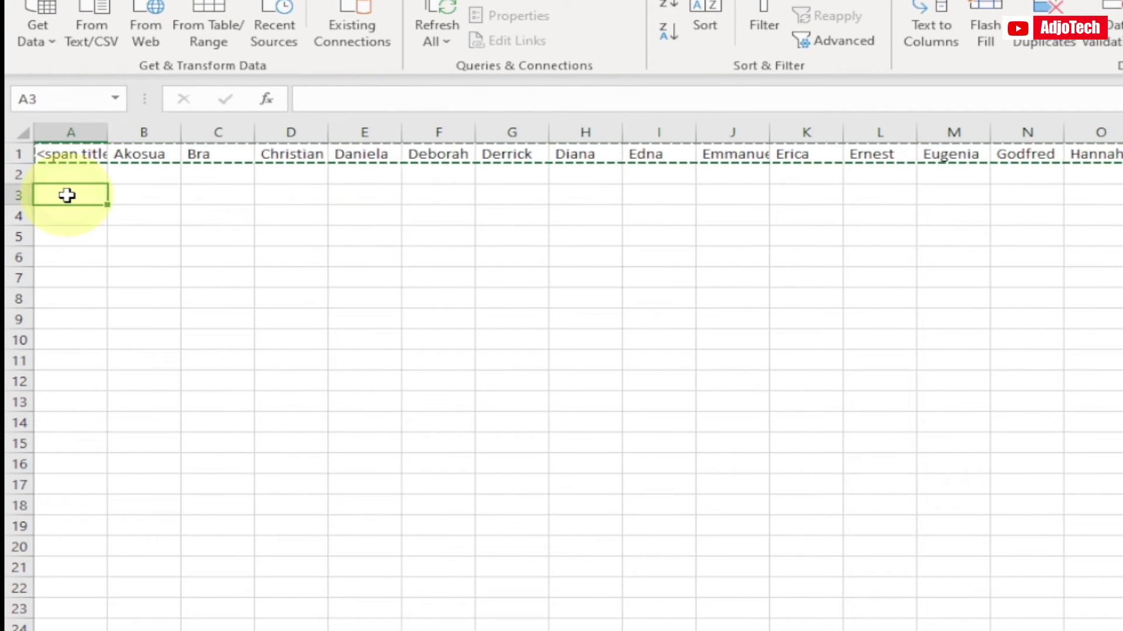
right_click(66, 195)
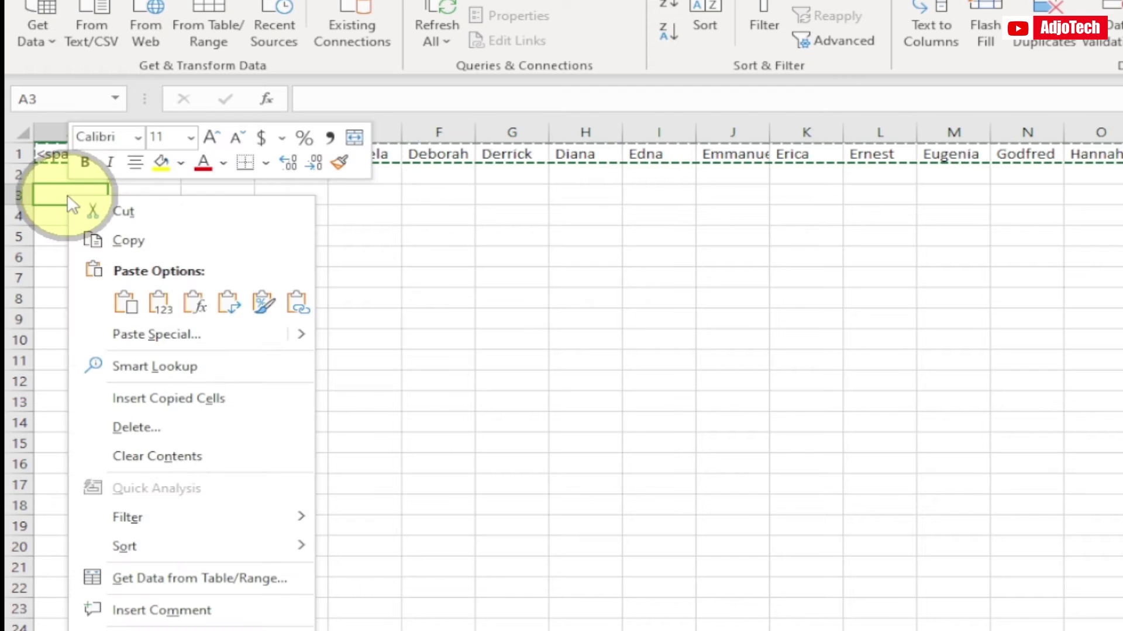
click(228, 303)
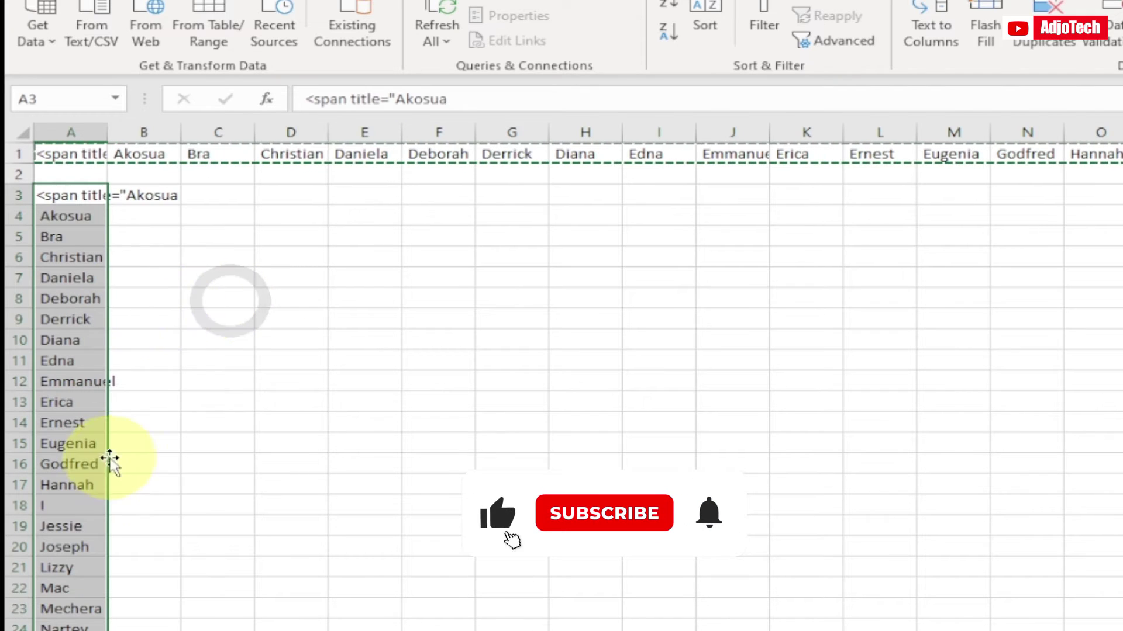
- Widen column A and review its names, phone numbers and HTML rows
drag(108, 133, 286, 141)
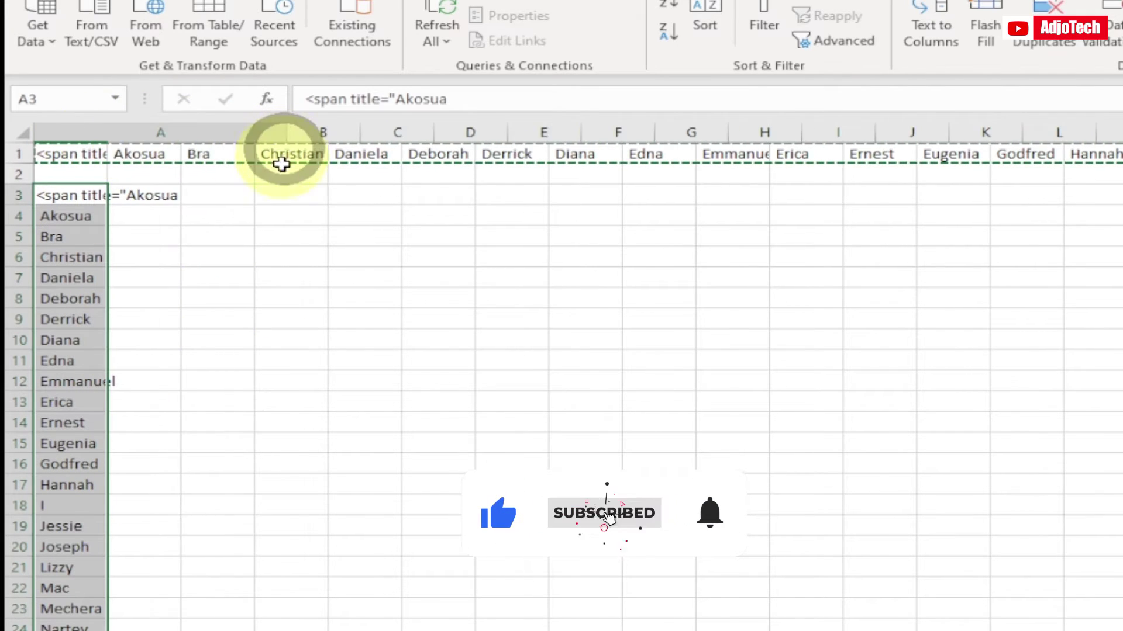
scroll(237, 403, down, 20)
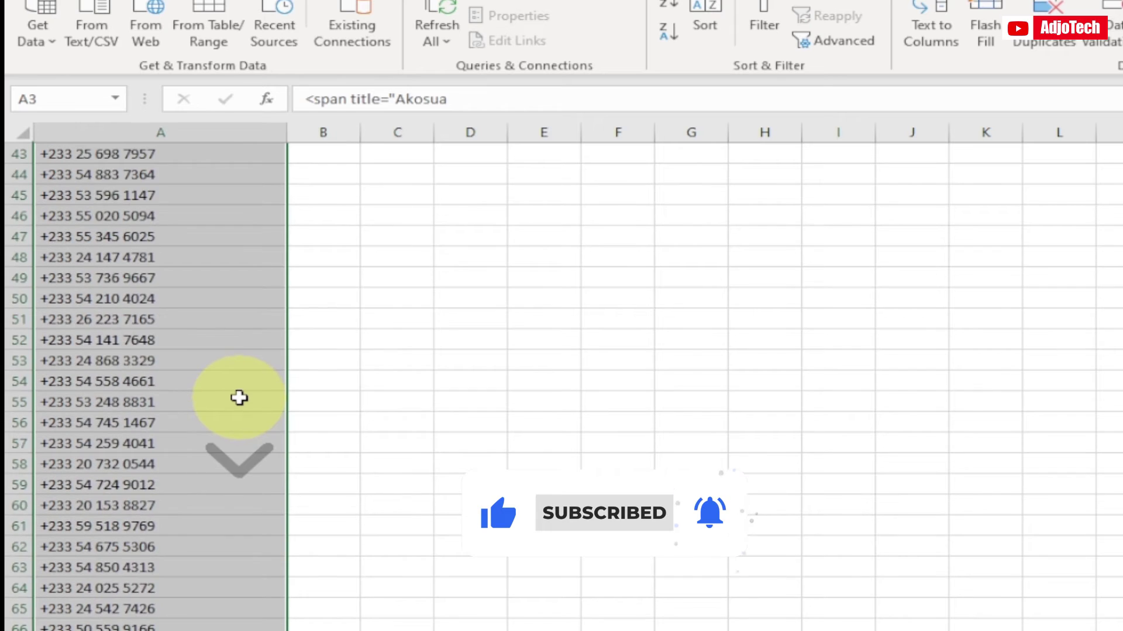
scroll(239, 397, down, 12)
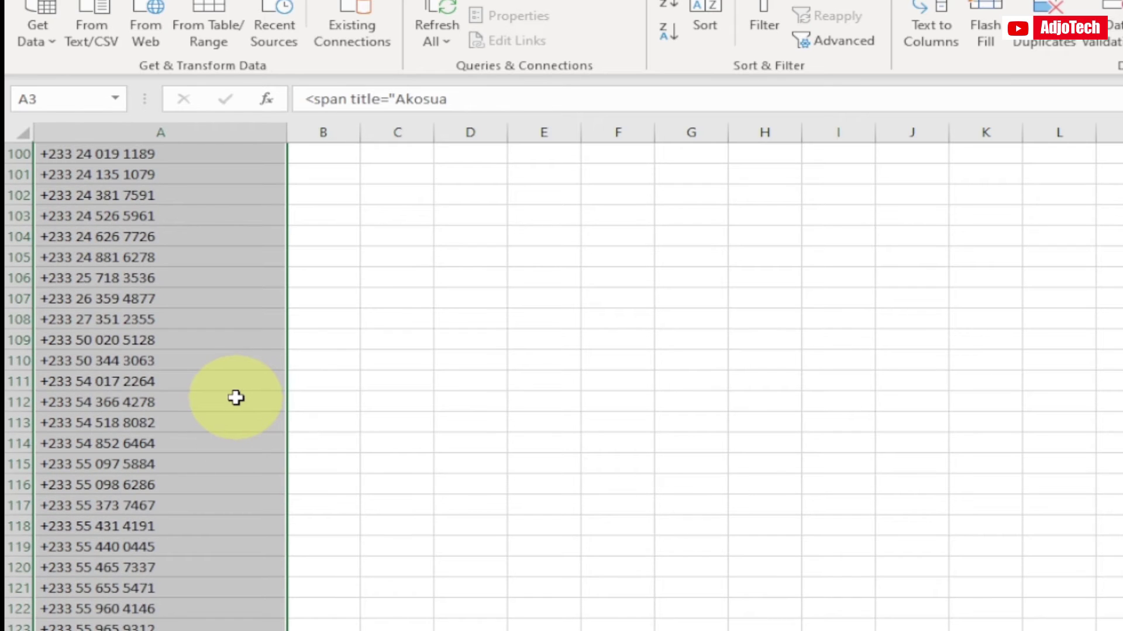
scroll(236, 397, down, 12)
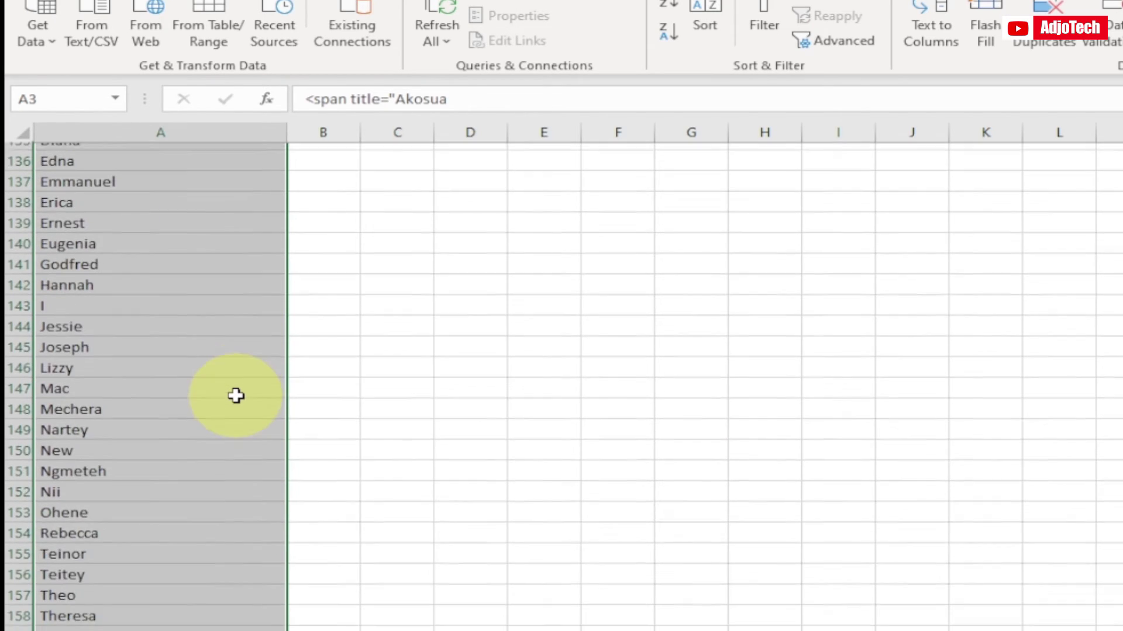
scroll(235, 395, down, 13)
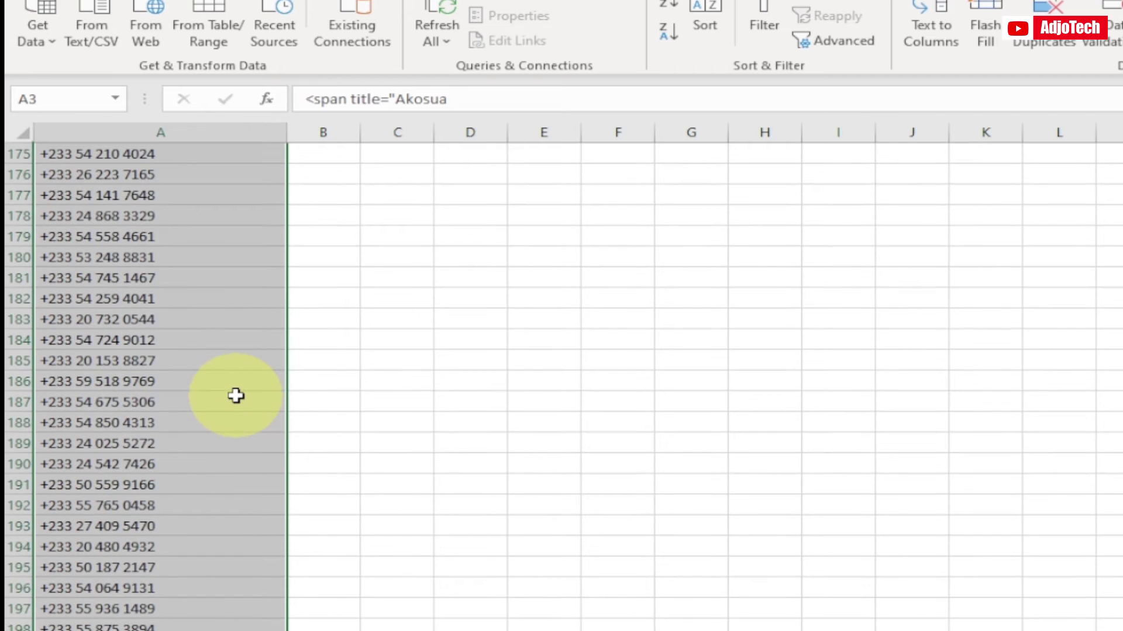
scroll(235, 396, up, 20)
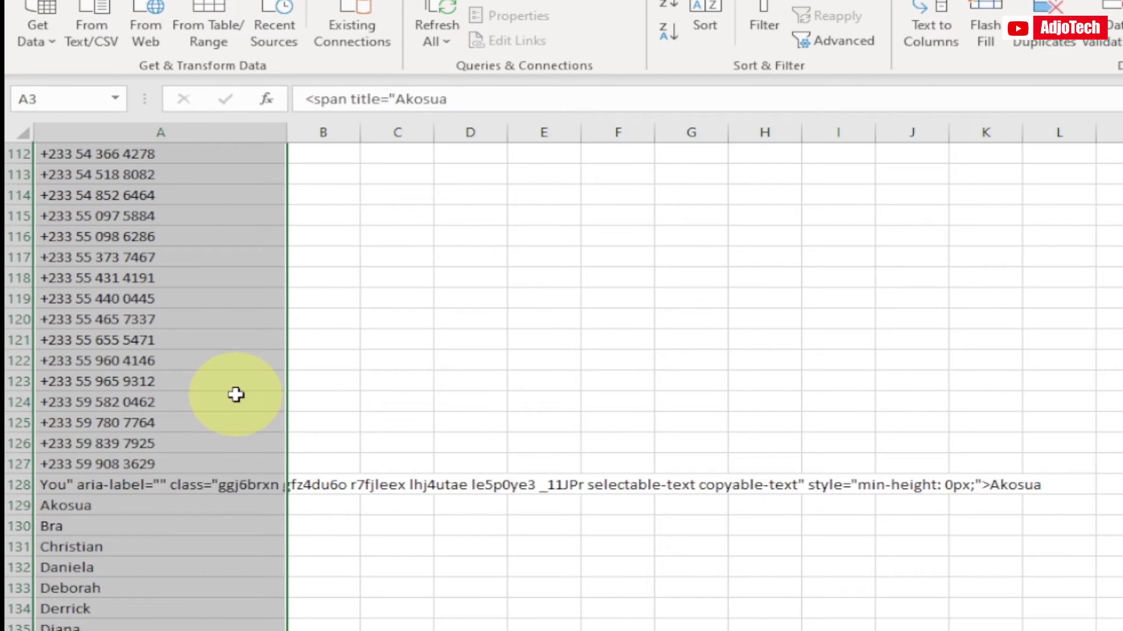
scroll(235, 395, up, 19)
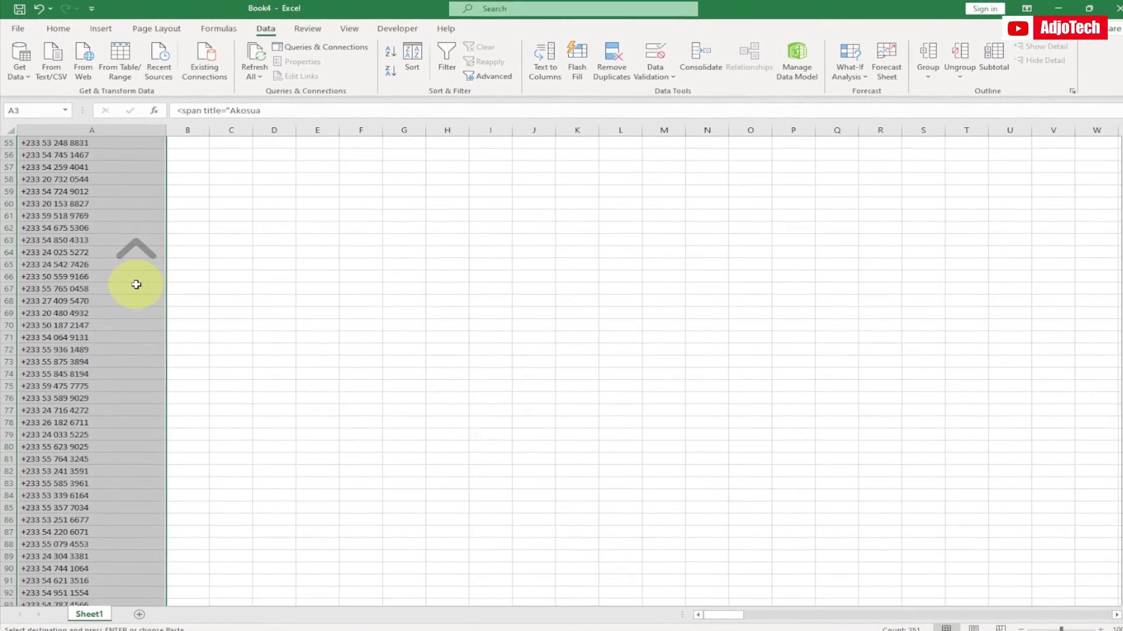
scroll(137, 285, up, 14)
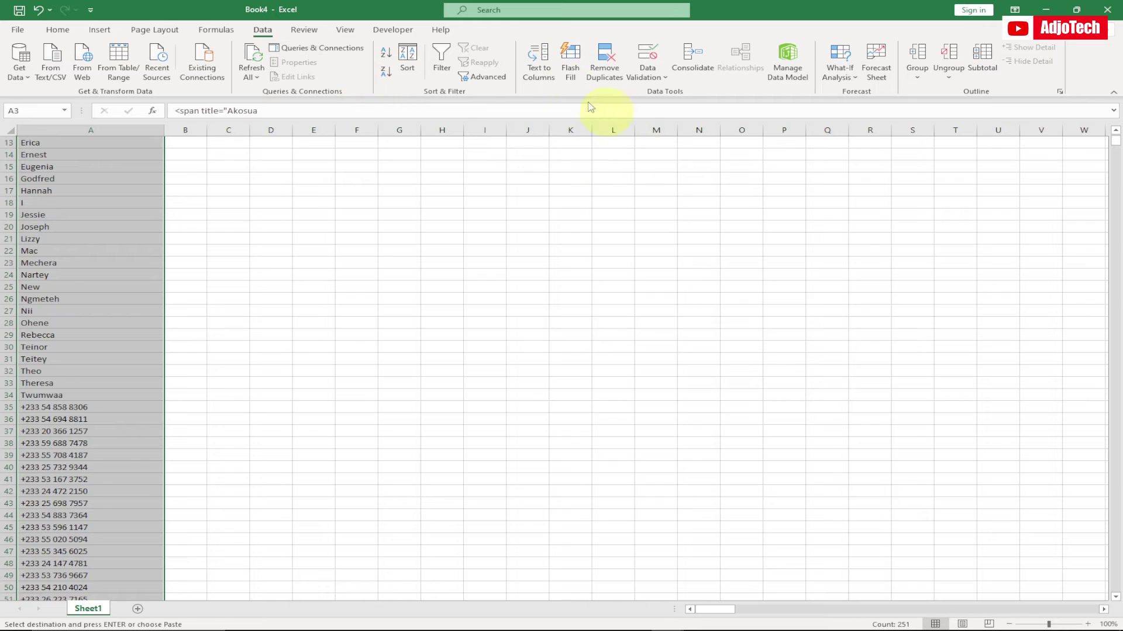
- Remove duplicates from column A, deleting 16256 values and leaving 128 unique entries
click(604, 76)
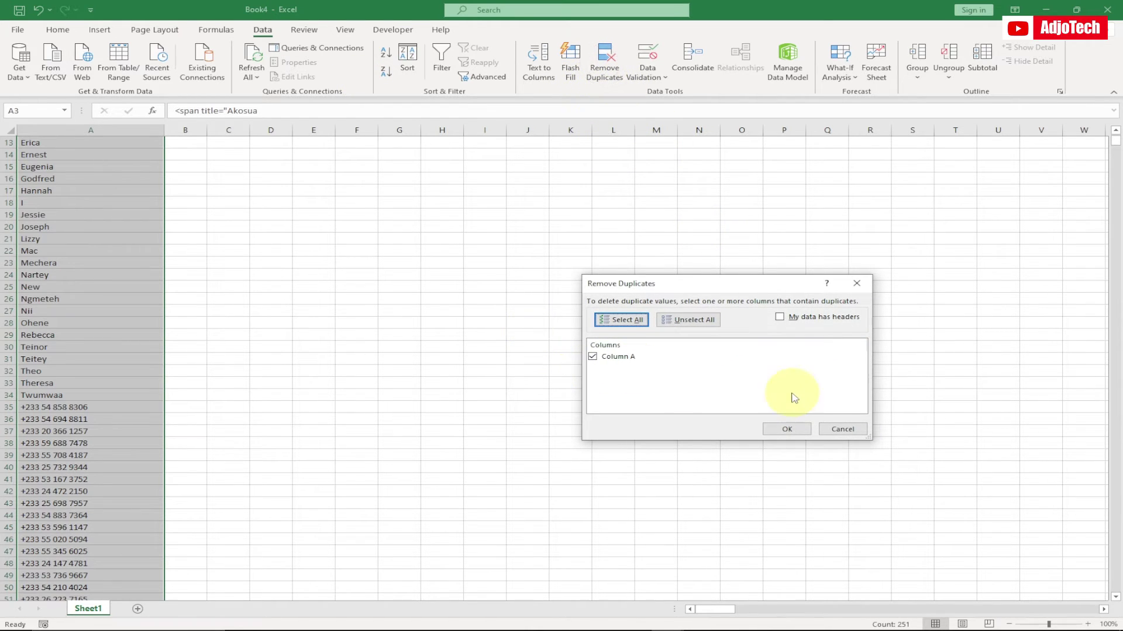
click(787, 429)
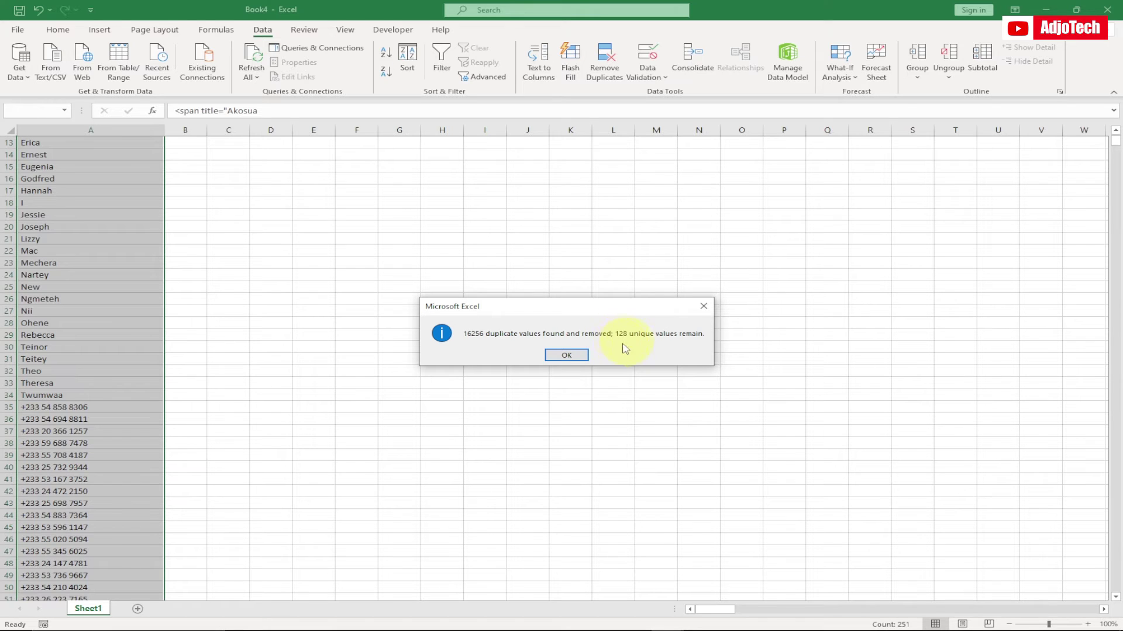
click(573, 355)
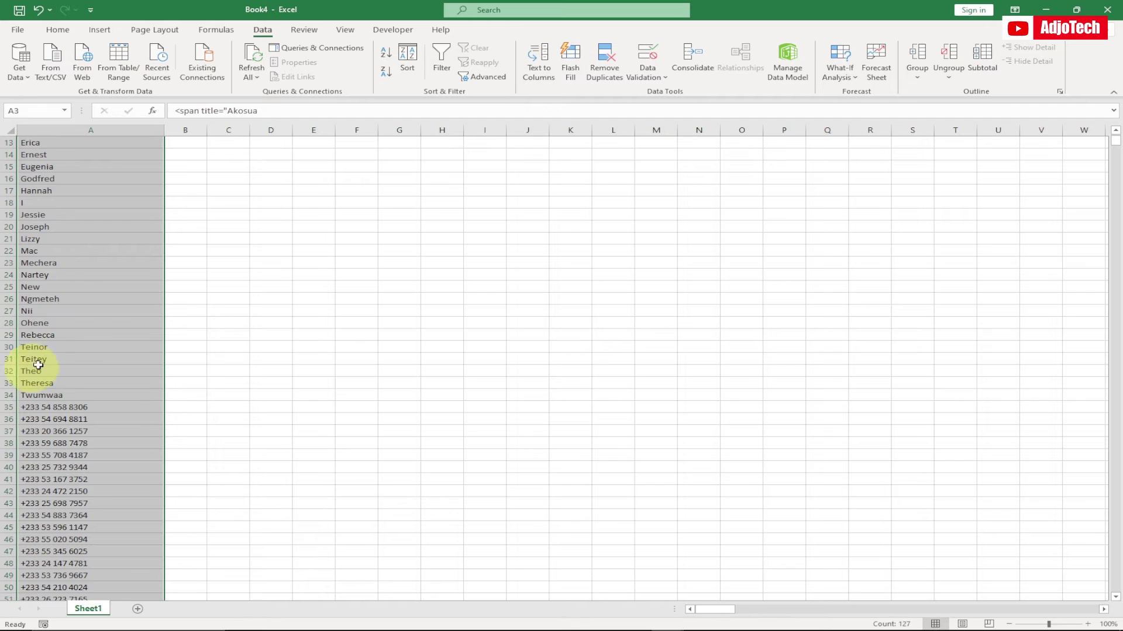
- Delete row 128 and the following You</span> row of leftover HTML in column A
scroll(38, 365, down, 20)
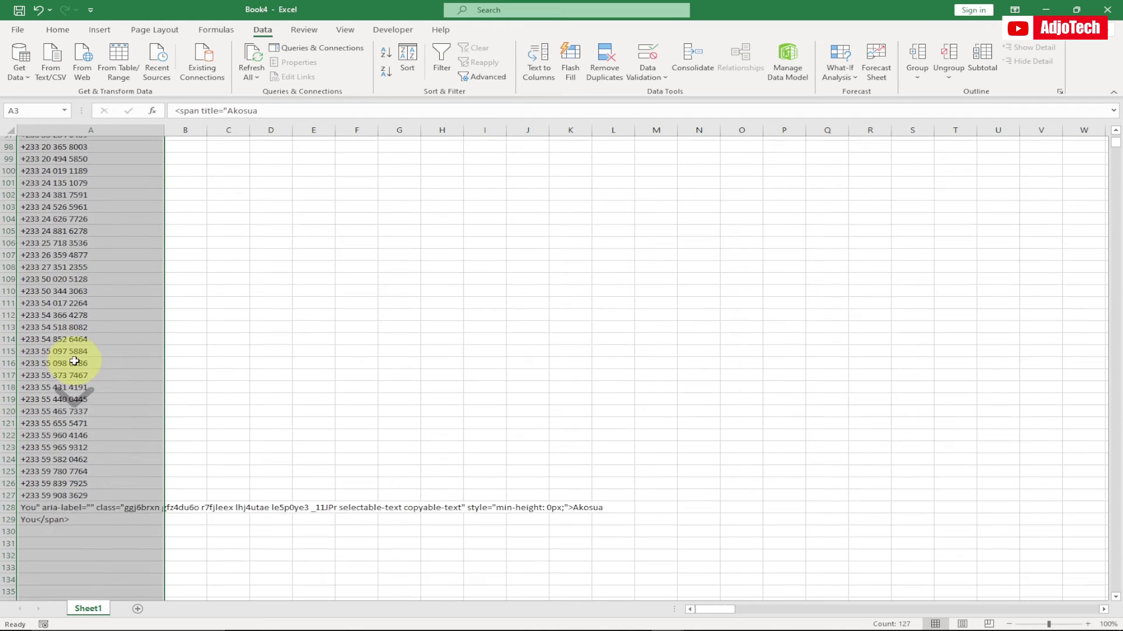
scroll(73, 359, down, 8)
scroll(70, 345, up, 7)
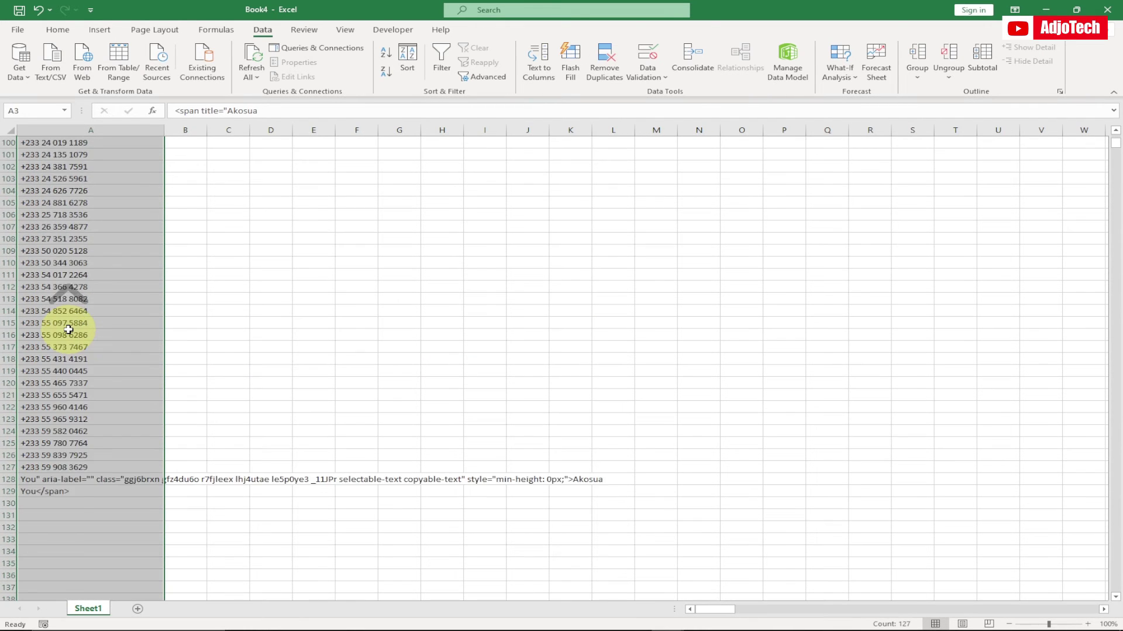
scroll(69, 329, up, 20)
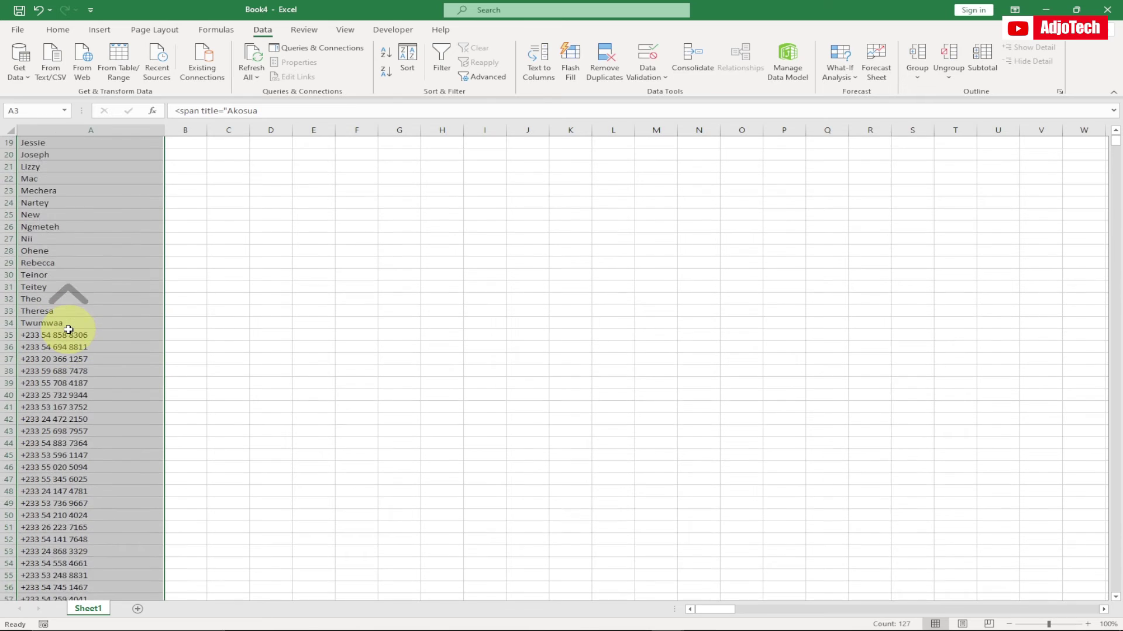
scroll(68, 330, up, 3)
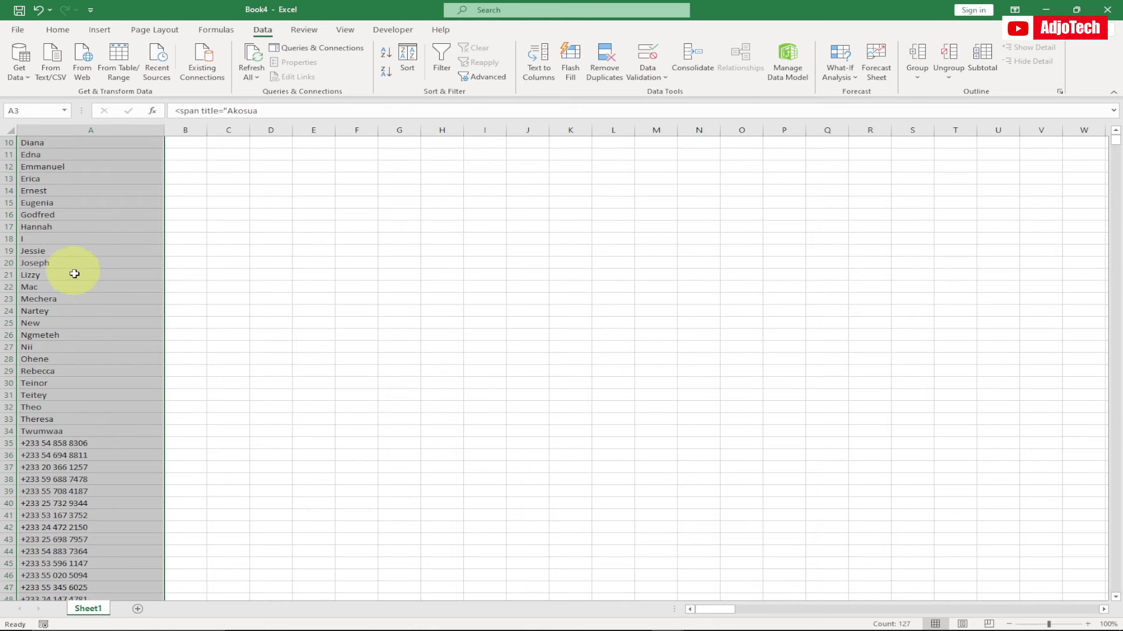
scroll(76, 274, down, 7)
scroll(76, 275, down, 20)
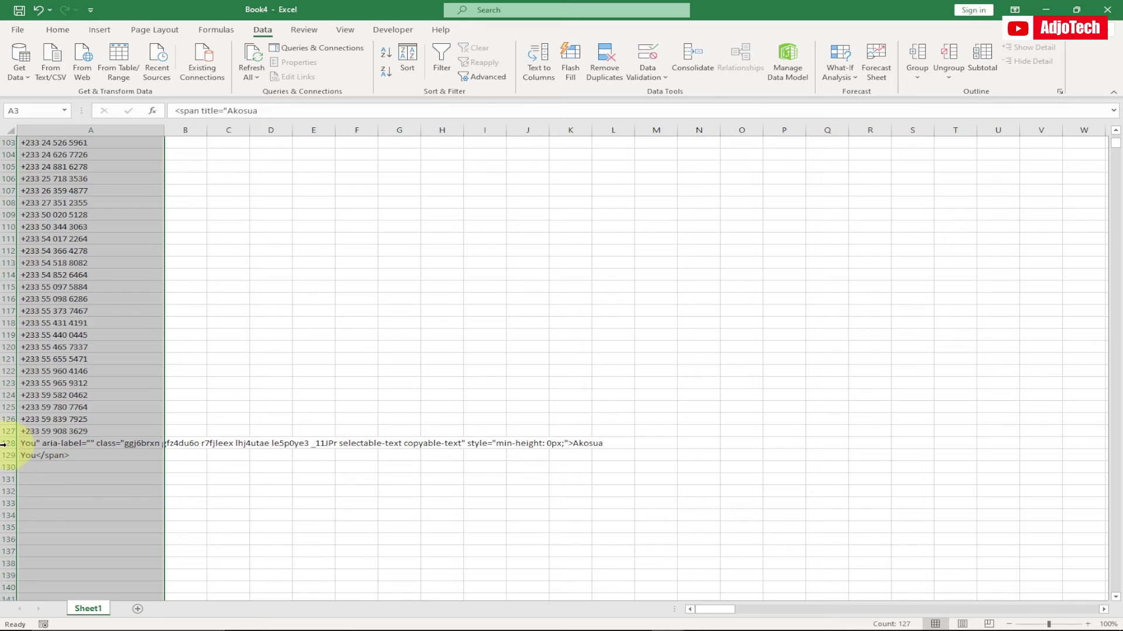
click(3, 443)
right_click(10, 446)
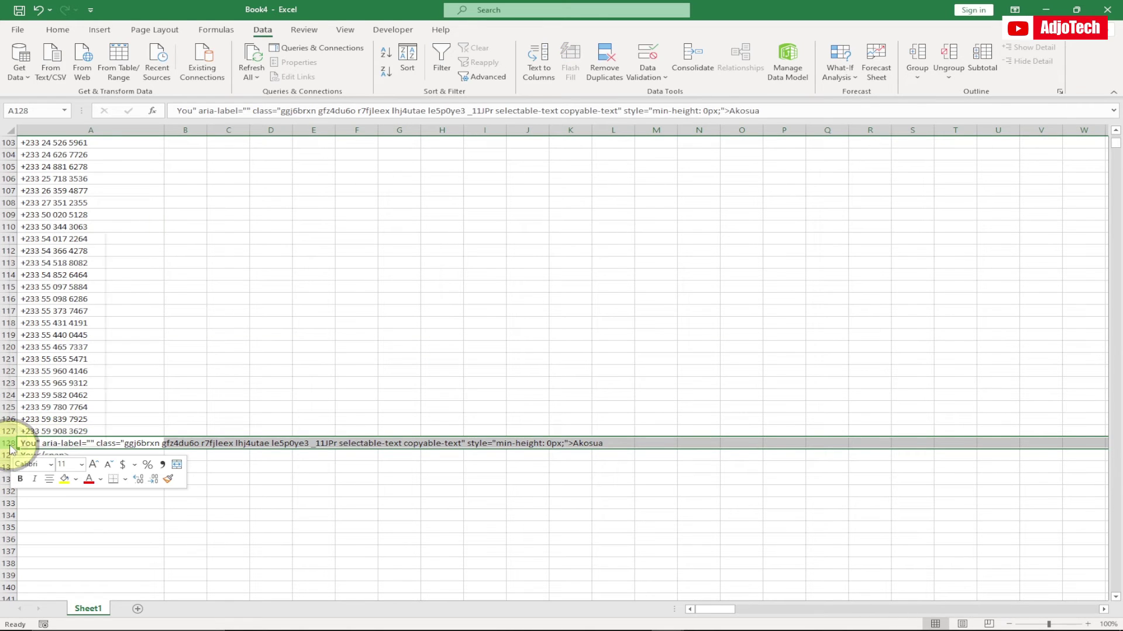
click(47, 350)
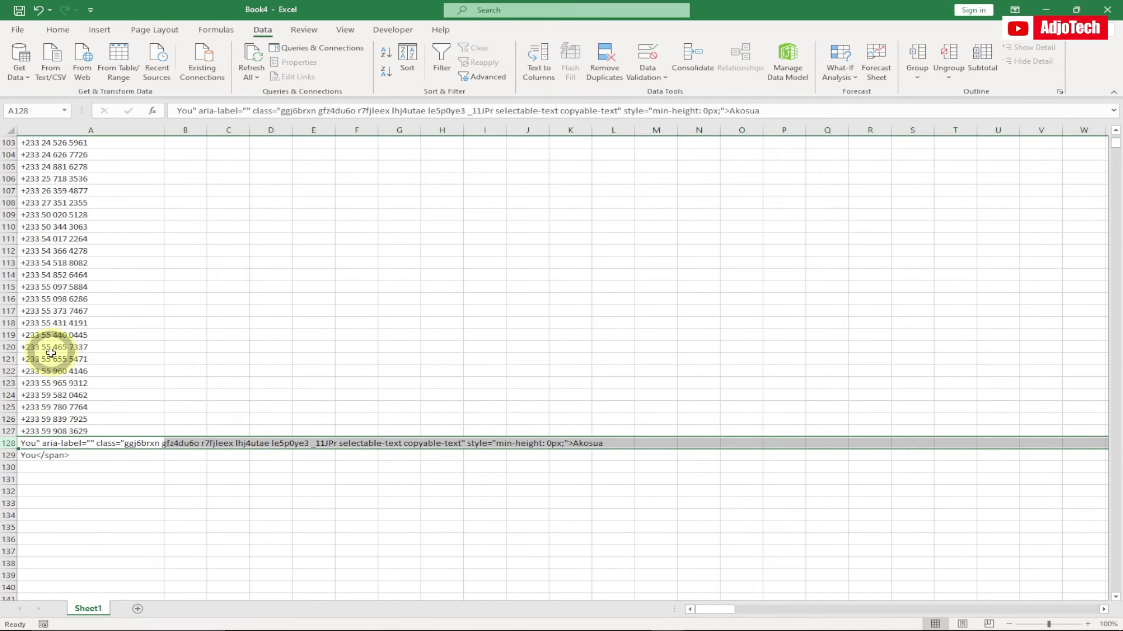
right_click(4, 444)
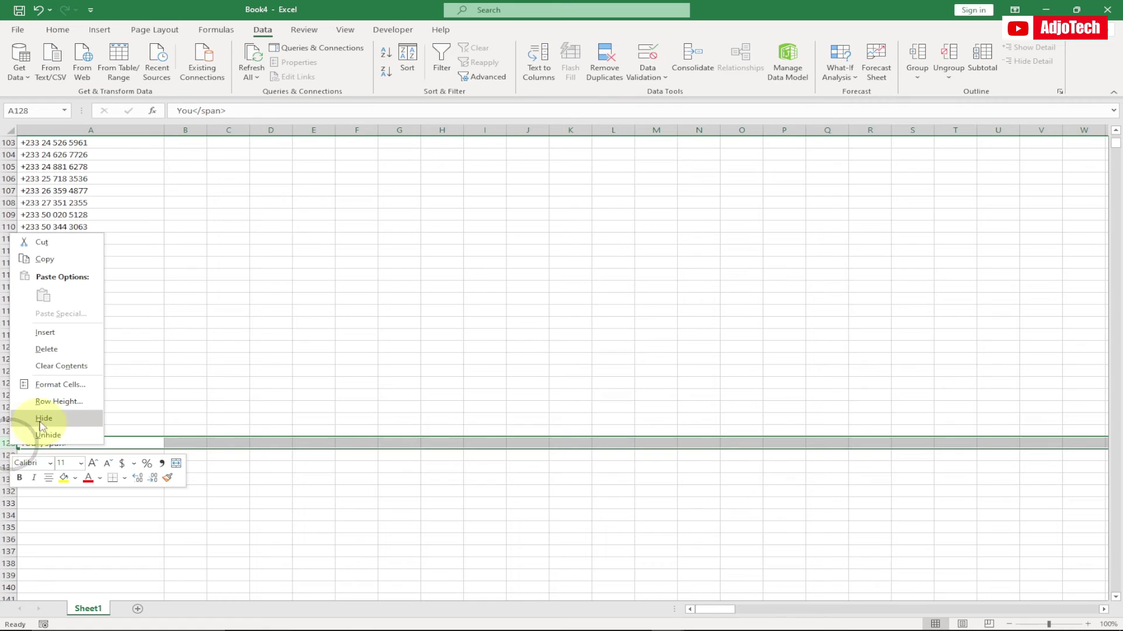
click(47, 349)
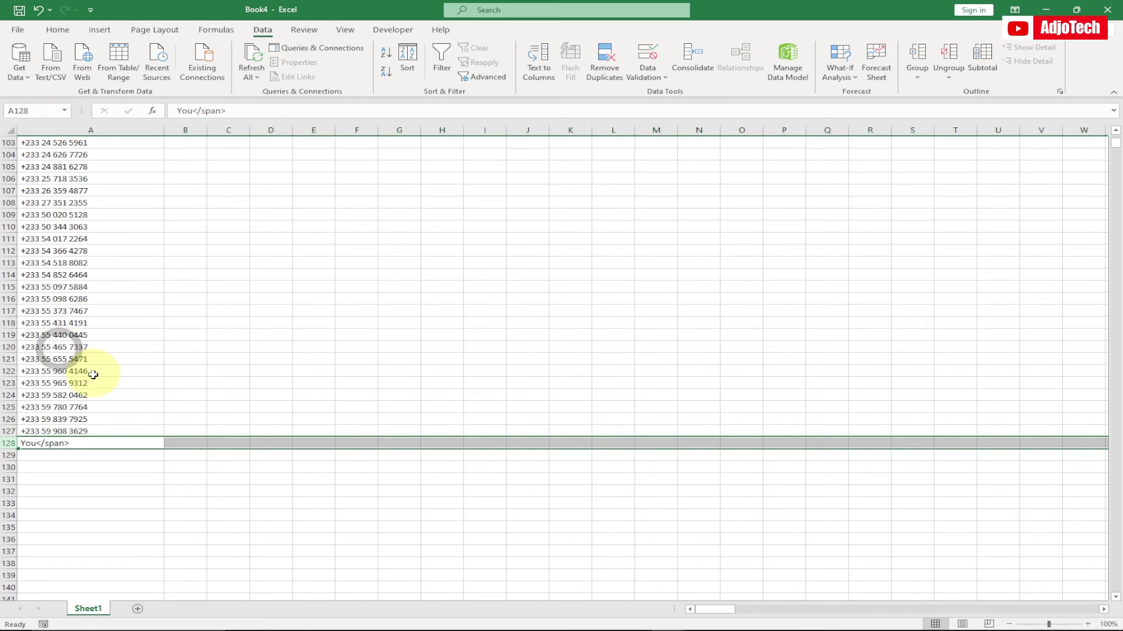
scroll(70, 289, up, 2)
scroll(70, 290, up, 4)
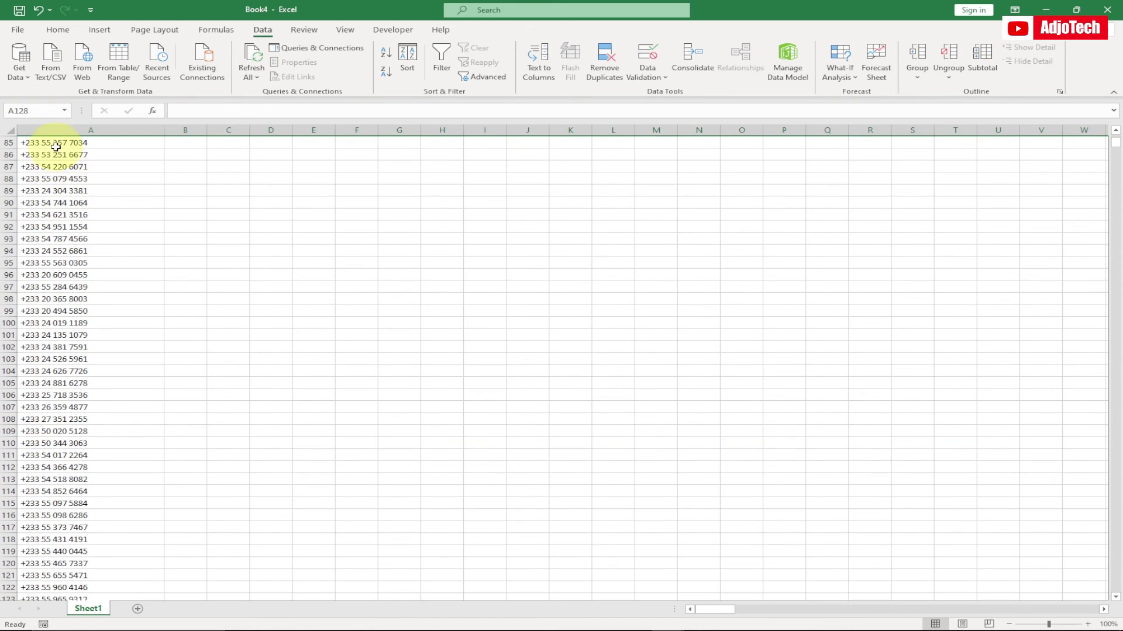
- Format all of column A as bold with font size 12
click(54, 129)
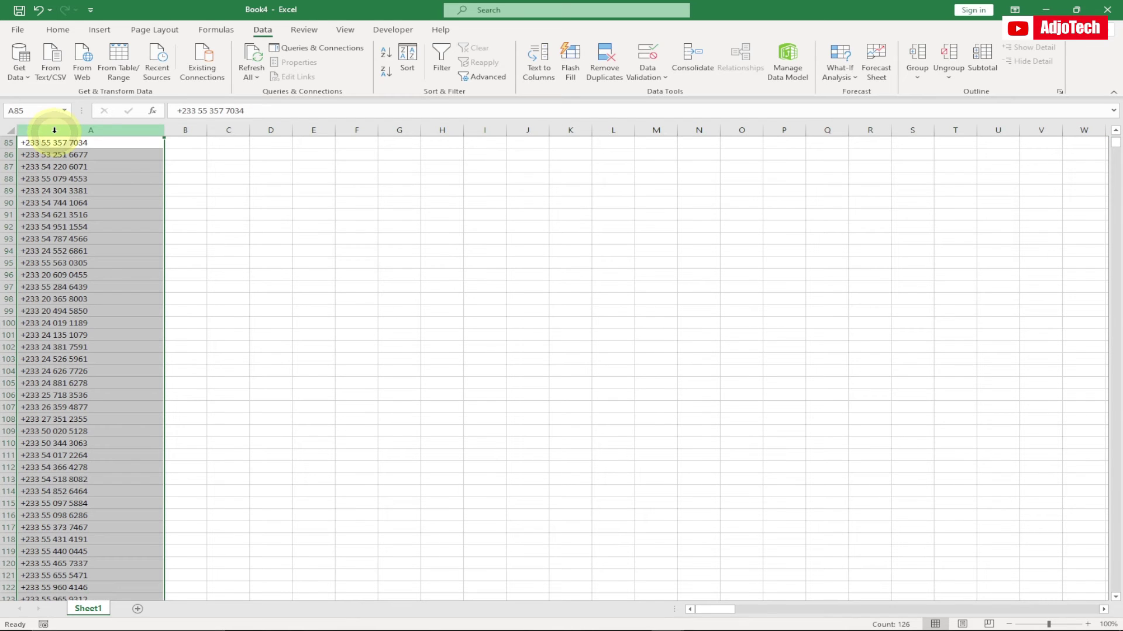
click(59, 31)
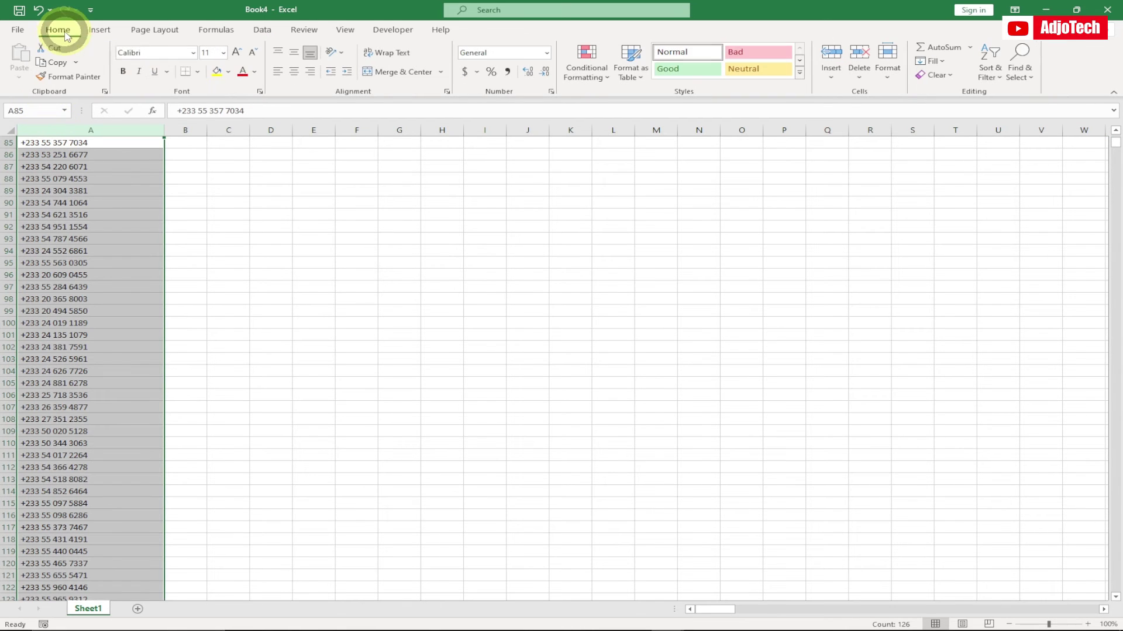
click(123, 72)
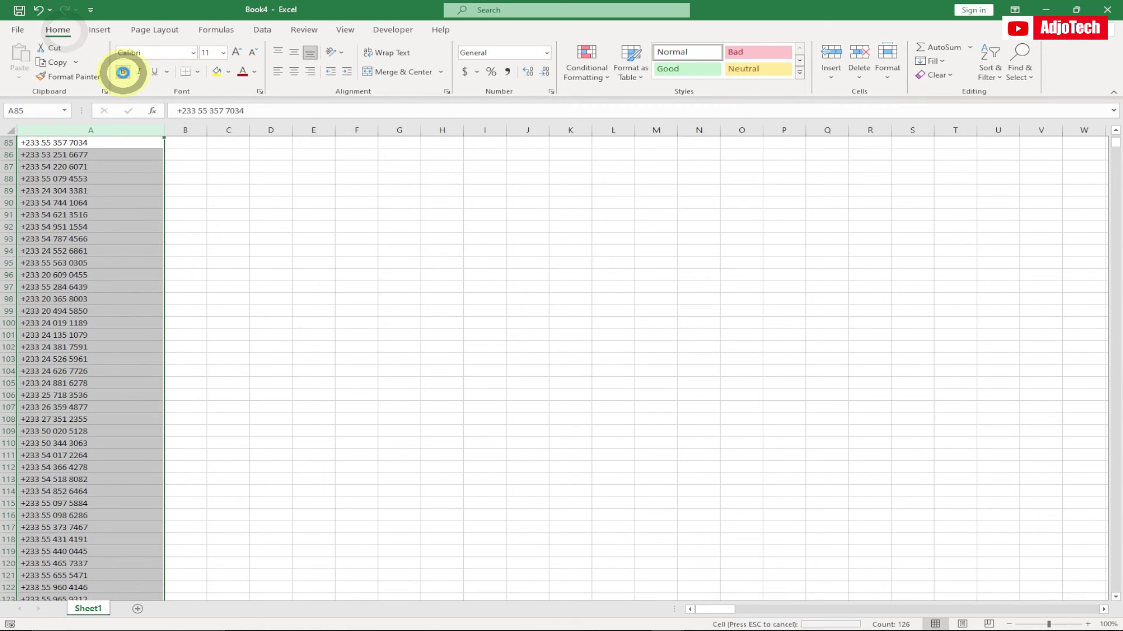
click(223, 52)
click(209, 122)
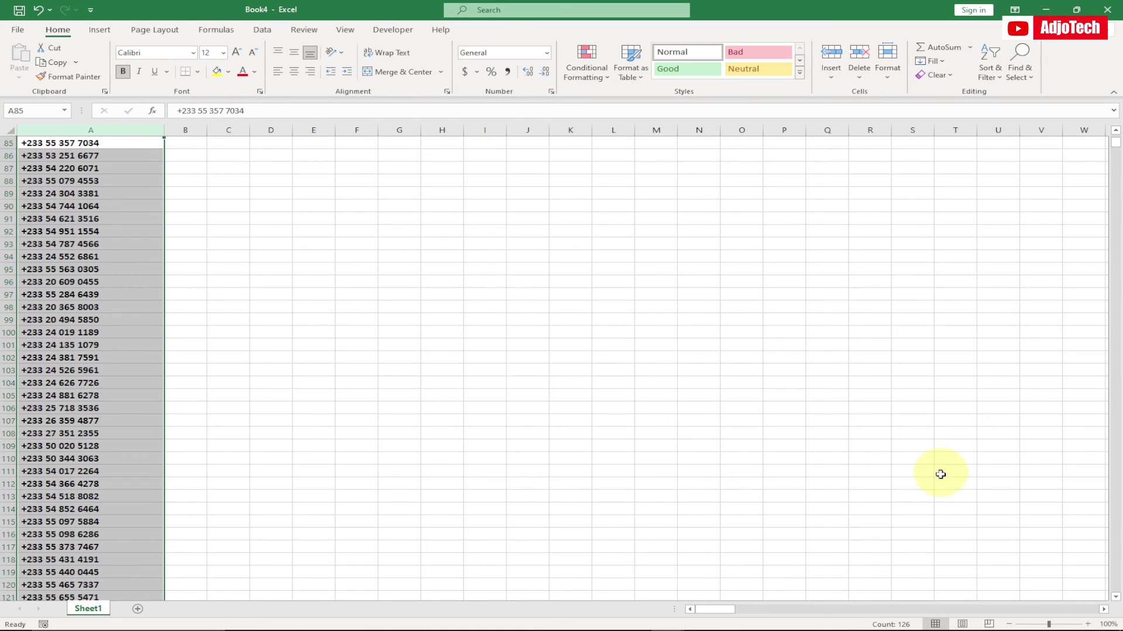
- Zoom the sheet to 232% and scroll through the bold +233 phone number list
click(1064, 623)
scroll(263, 328, up, 7)
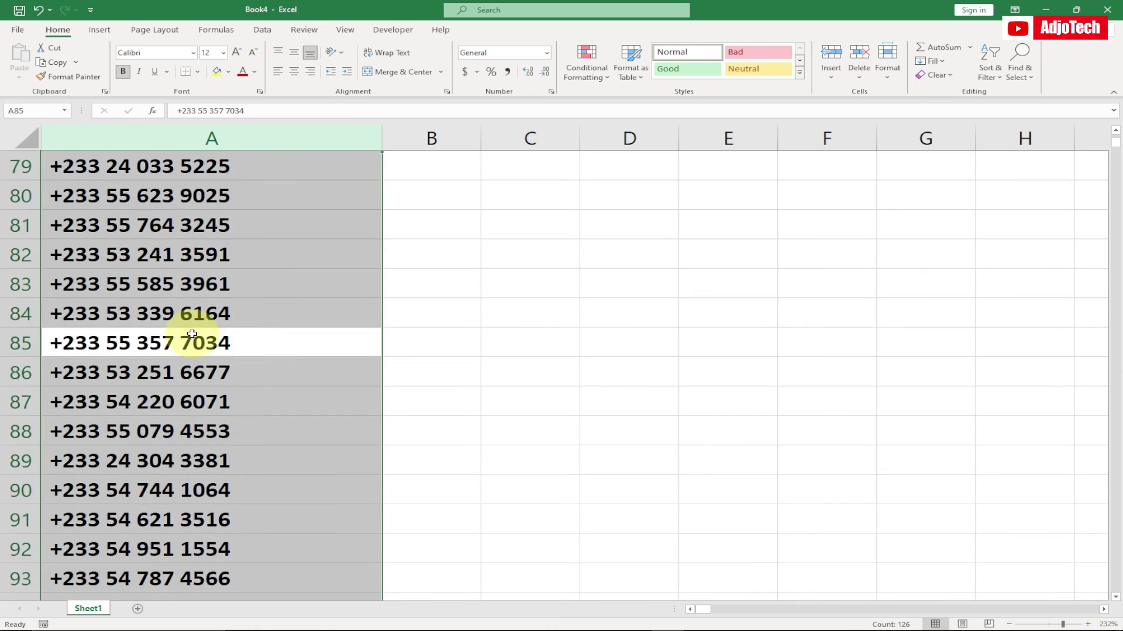
scroll(191, 334, up, 15)
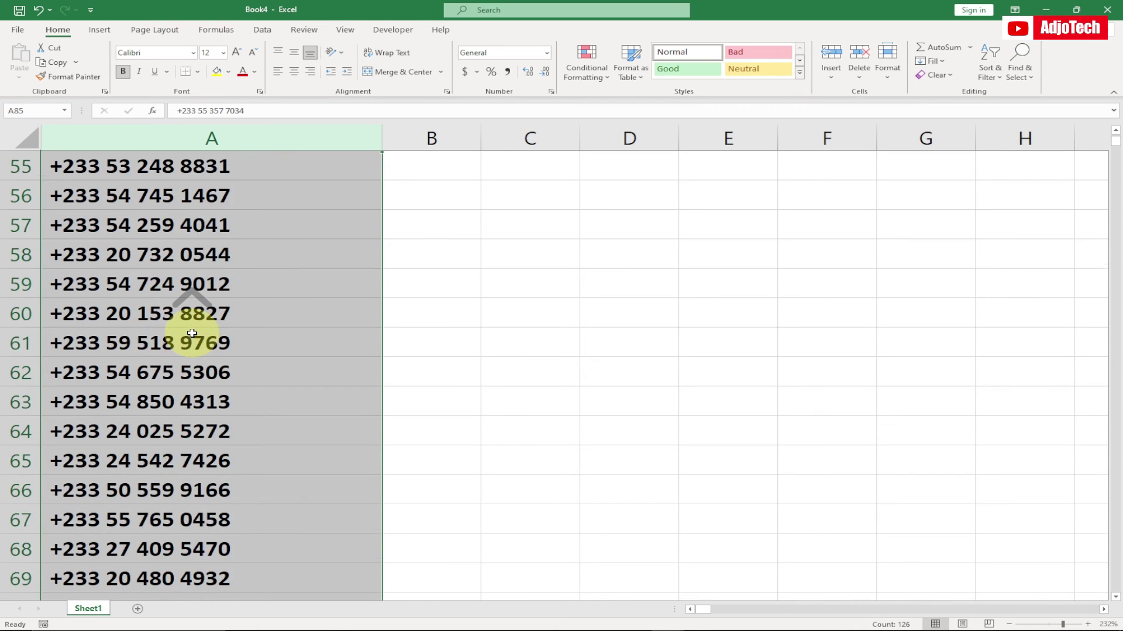
scroll(191, 333, down, 7)
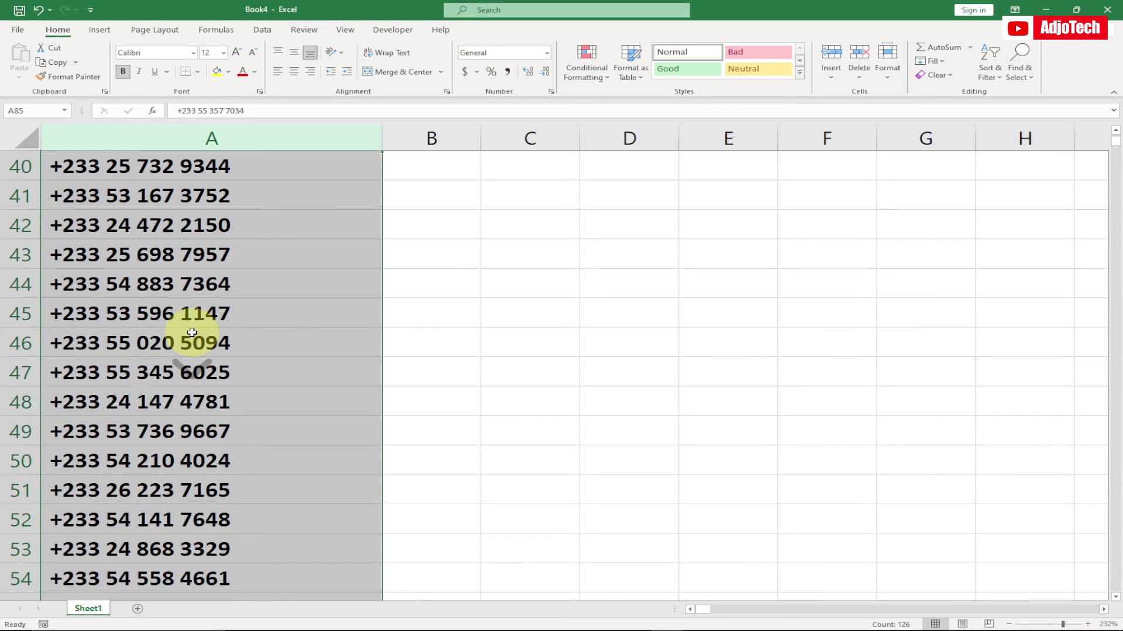
scroll(192, 334, down, 11)
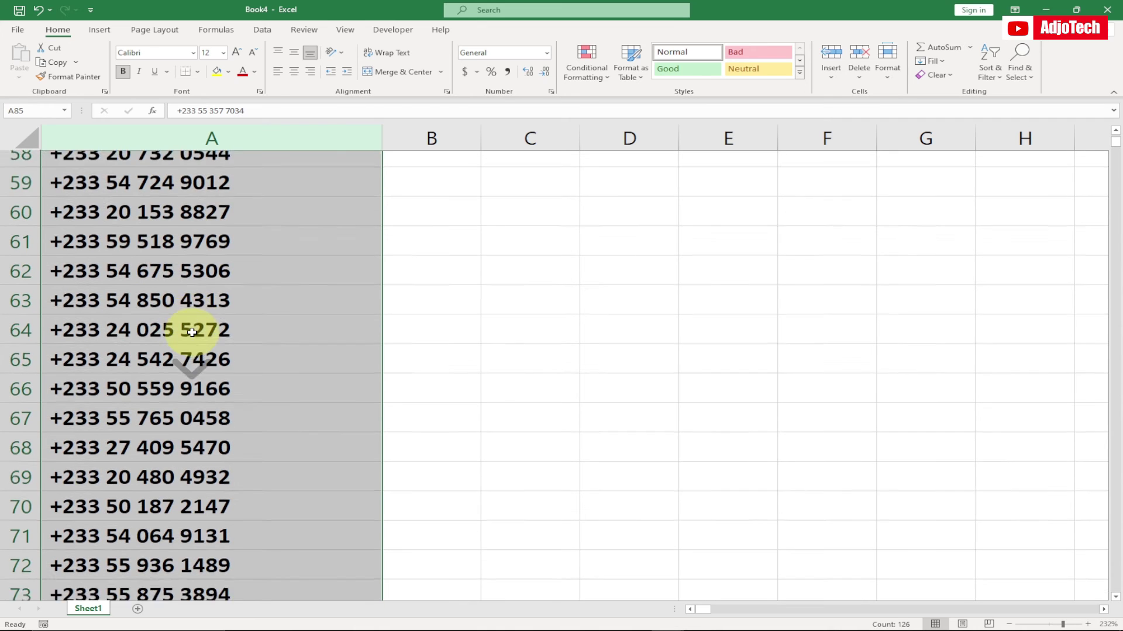
scroll(193, 333, down, 3)
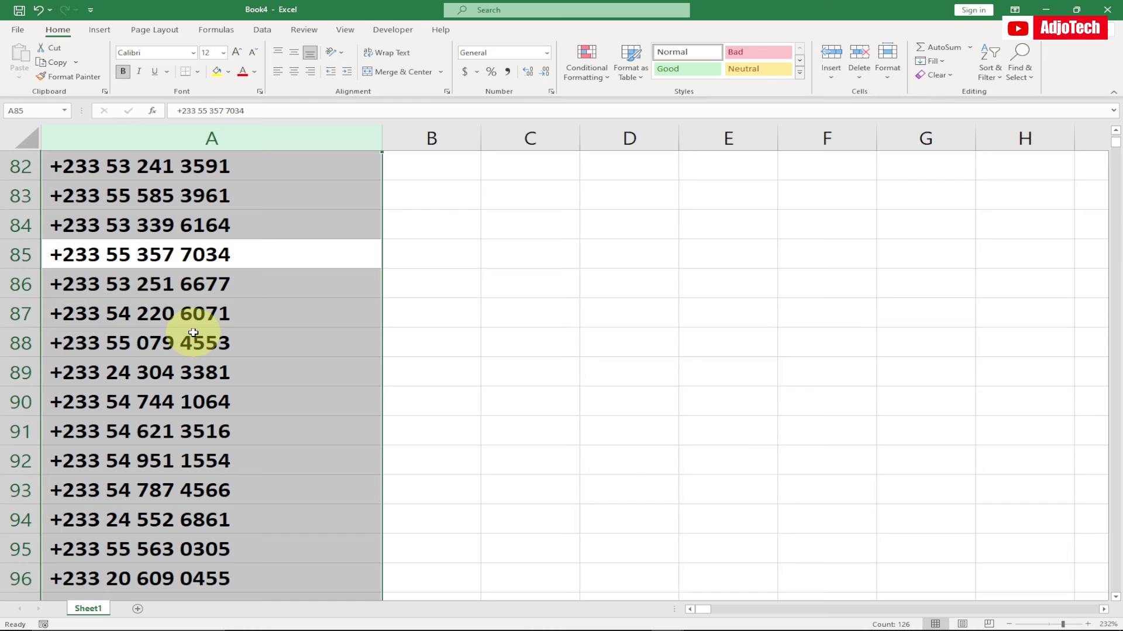
scroll(193, 334, down, 15)
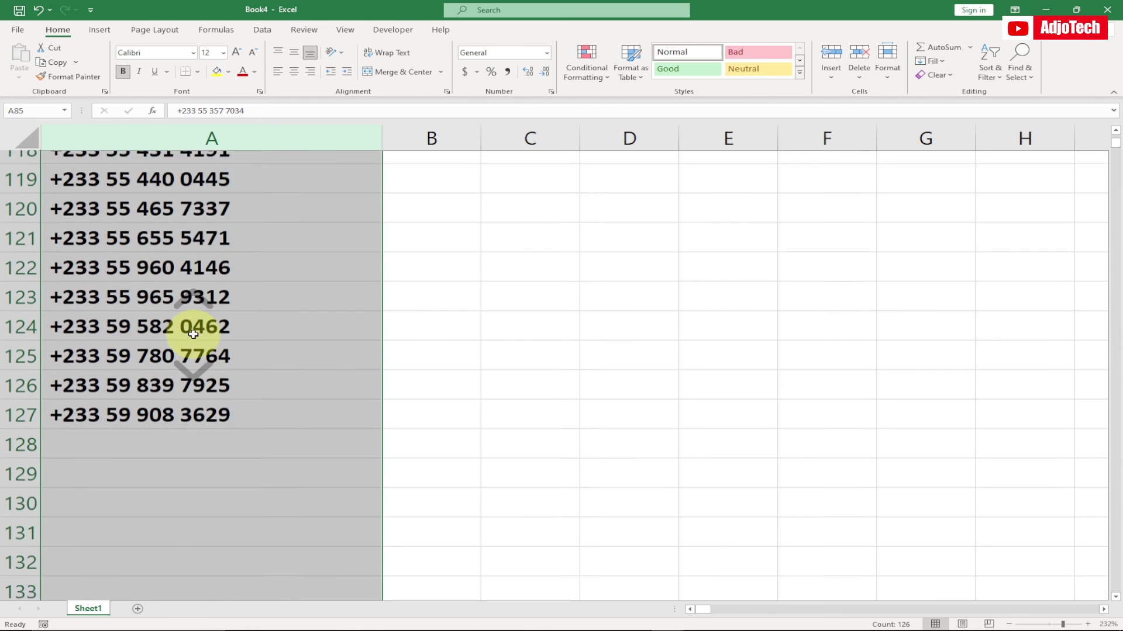
scroll(193, 335, up, 7)
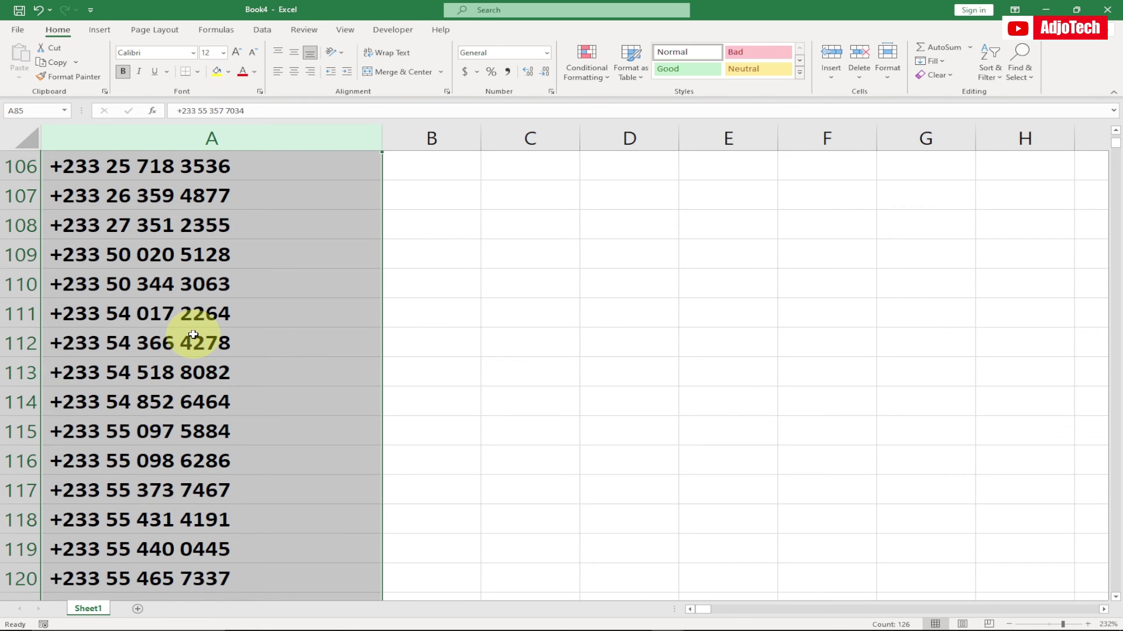